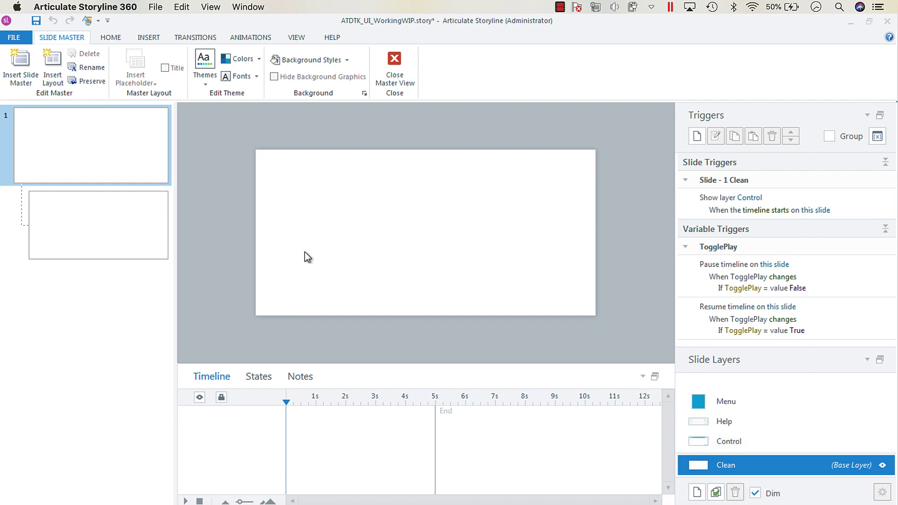
On the Control layer, add a trigger that toggles Player.DisplayCaptions when the user clicks the CC icon
click(727, 443)
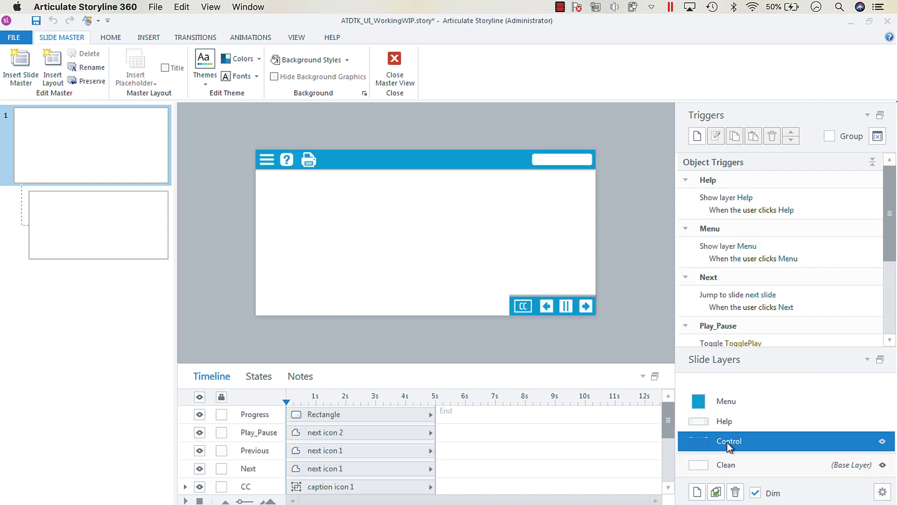
click(310, 487)
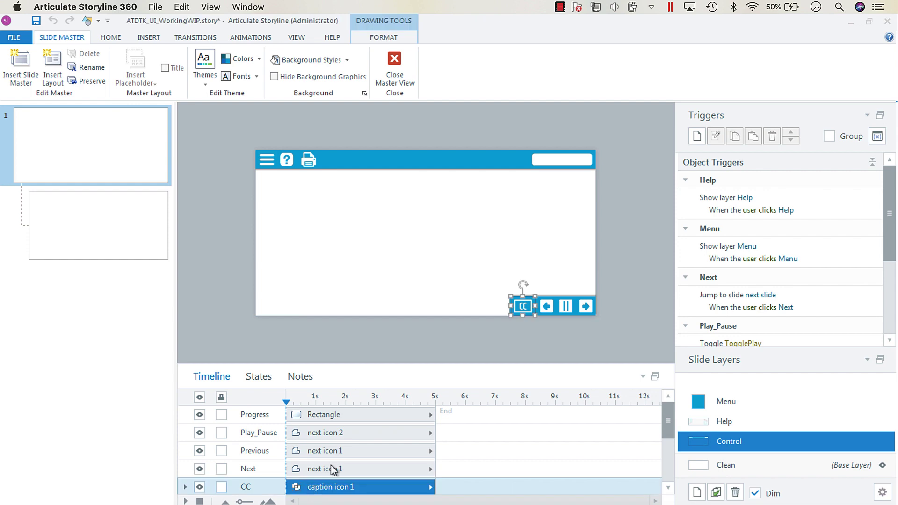
click(697, 137)
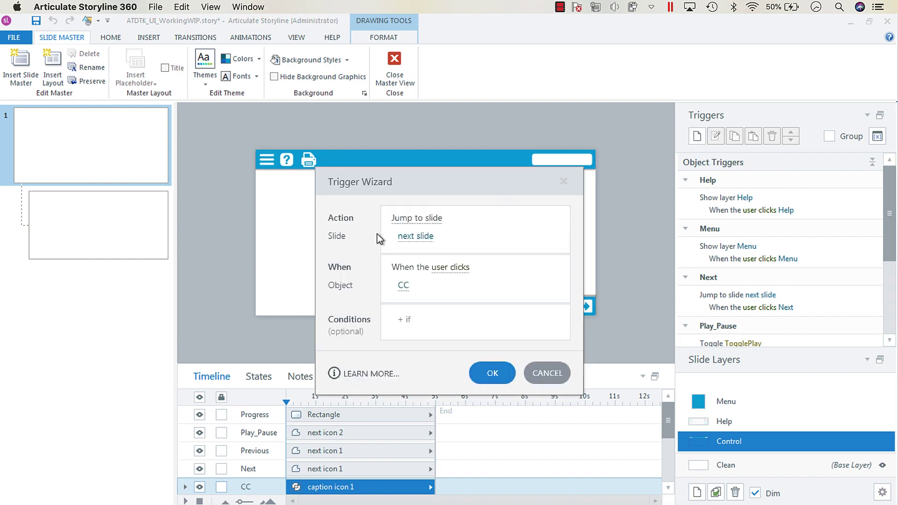
click(410, 220)
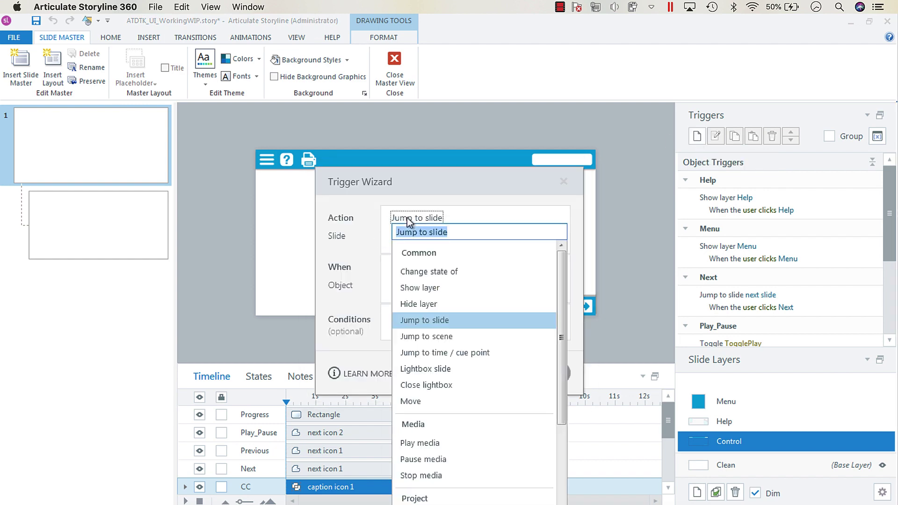
text(adjust)
key(Return)
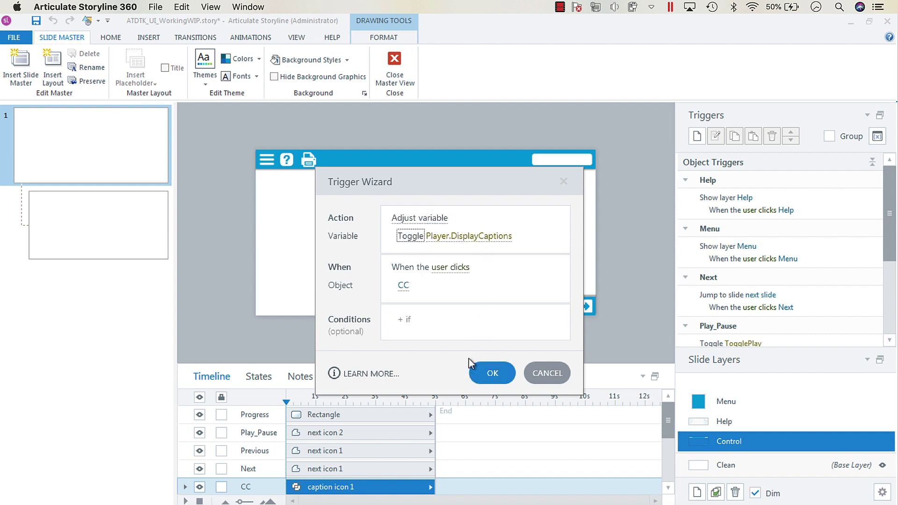
click(490, 376)
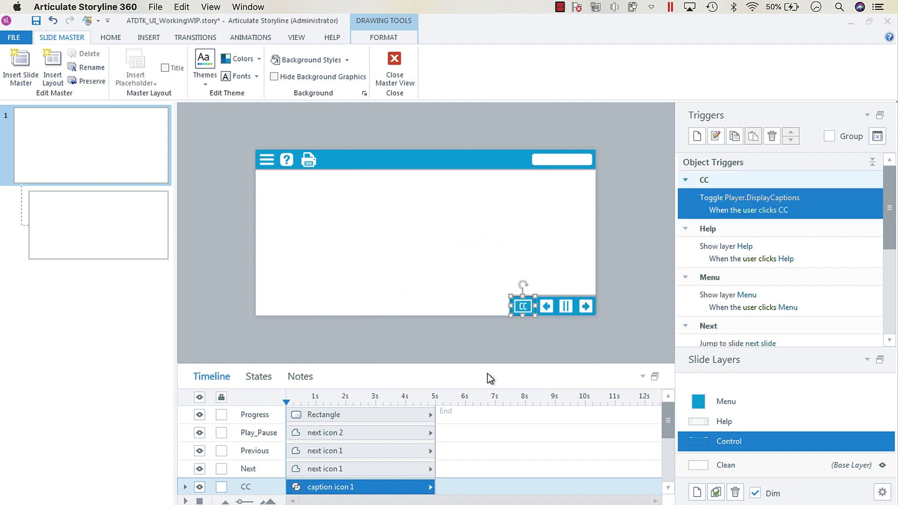
click(663, 302)
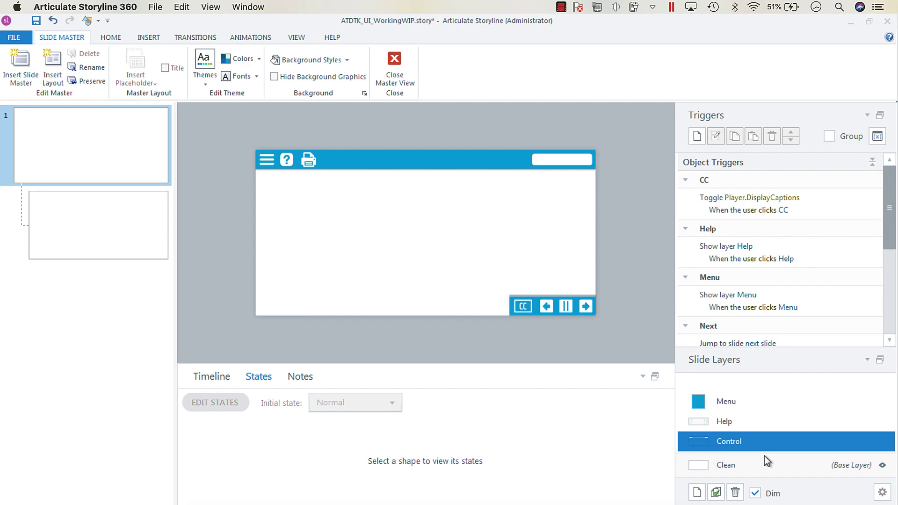
Edit the Normal state of the Progress rectangle and place a duplicate of the white bar exactly over the original
click(556, 159)
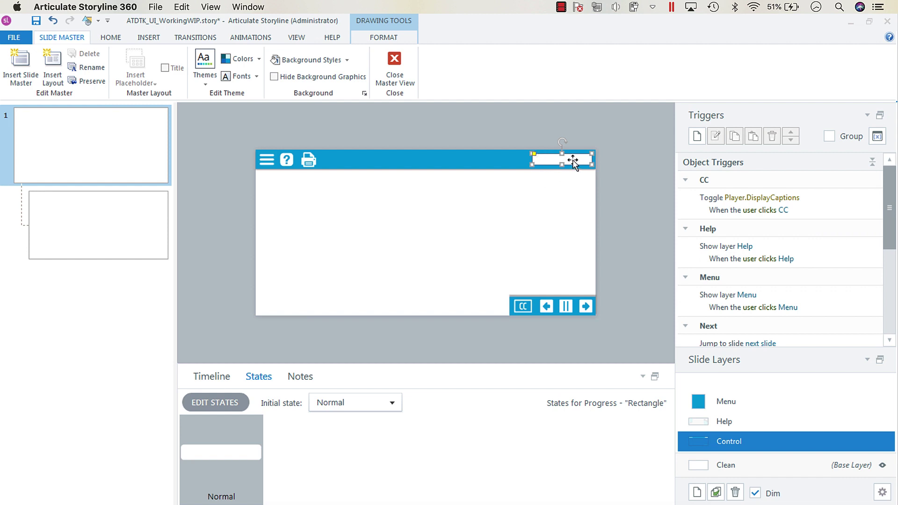
double_click(255, 452)
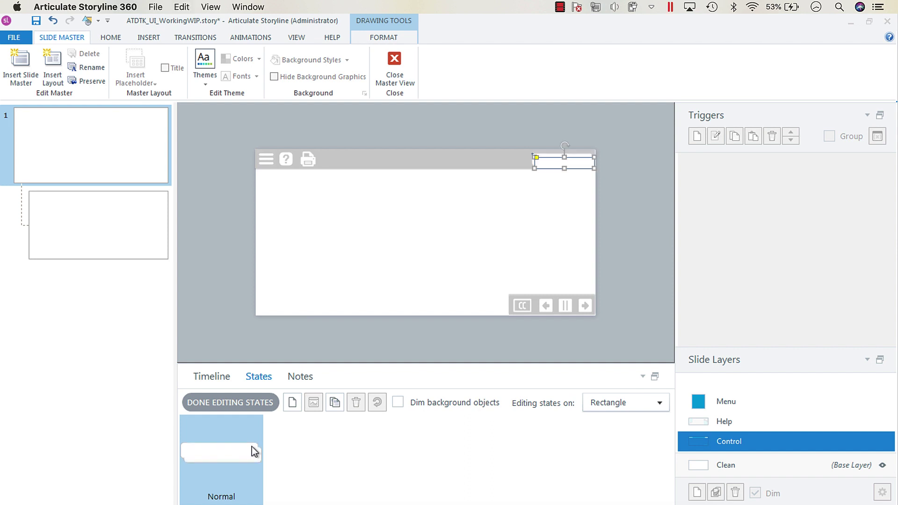
drag(567, 163, 563, 162)
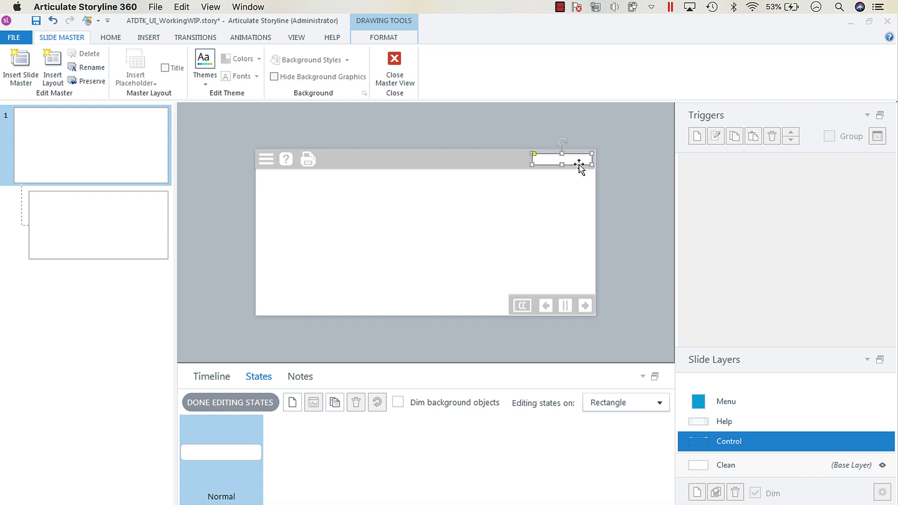
Resize the duplicated bar to 30 px wide and 30 px high
click(383, 37)
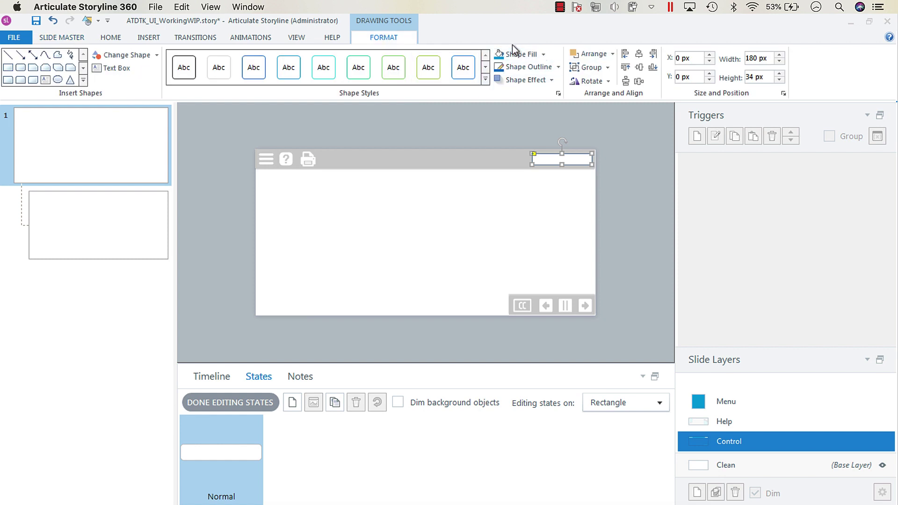
click(756, 58)
text(30)
key(Tab)
text(30)
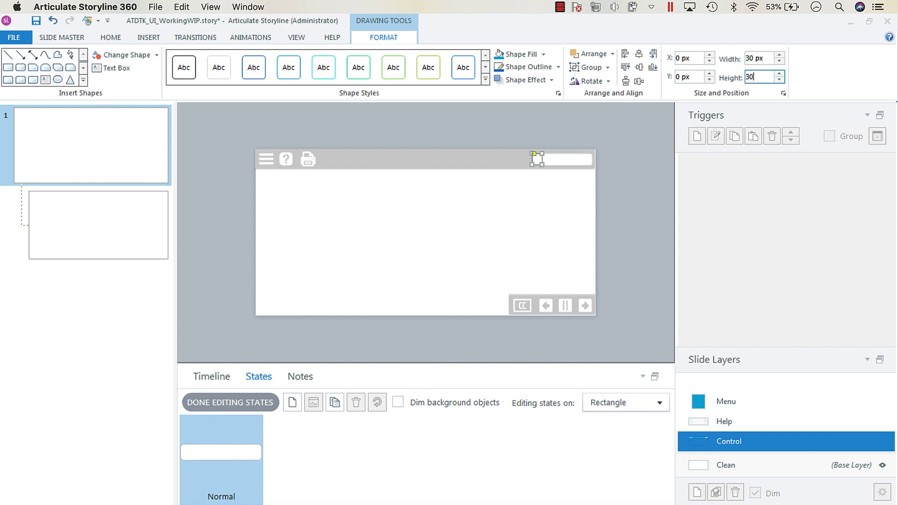
Set the small square's Y position inside the progress bar to 2 px
click(537, 155)
key(Down)
click(691, 77)
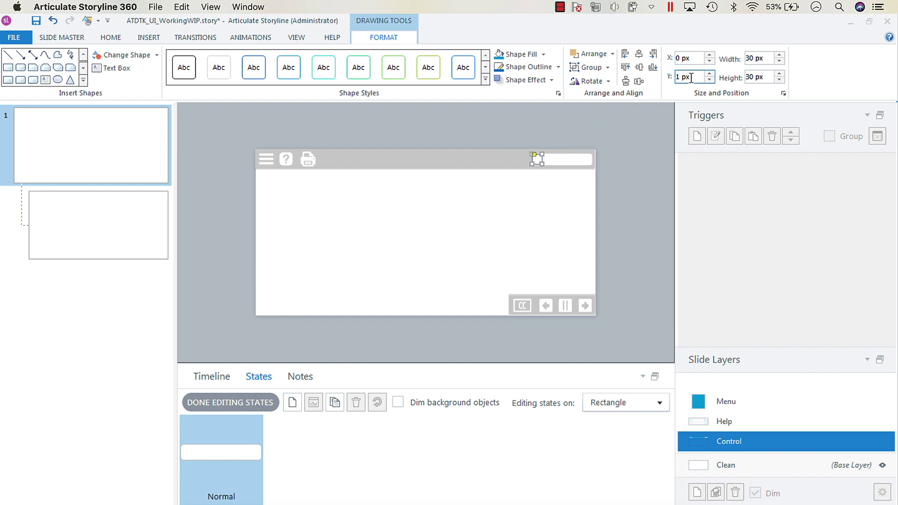
double_click(691, 77)
text(2)
key(Return)
Fill the small square with the bright green theme colour and finish editing the states
click(544, 55)
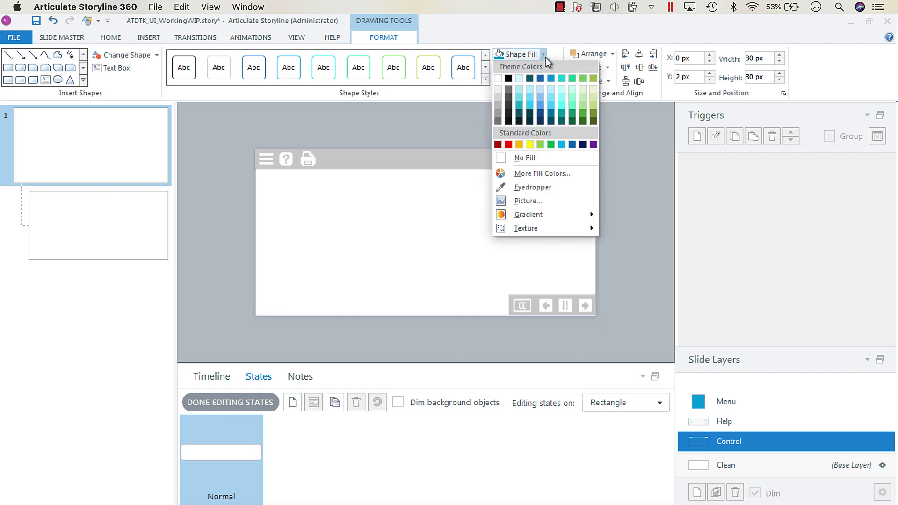
click(571, 78)
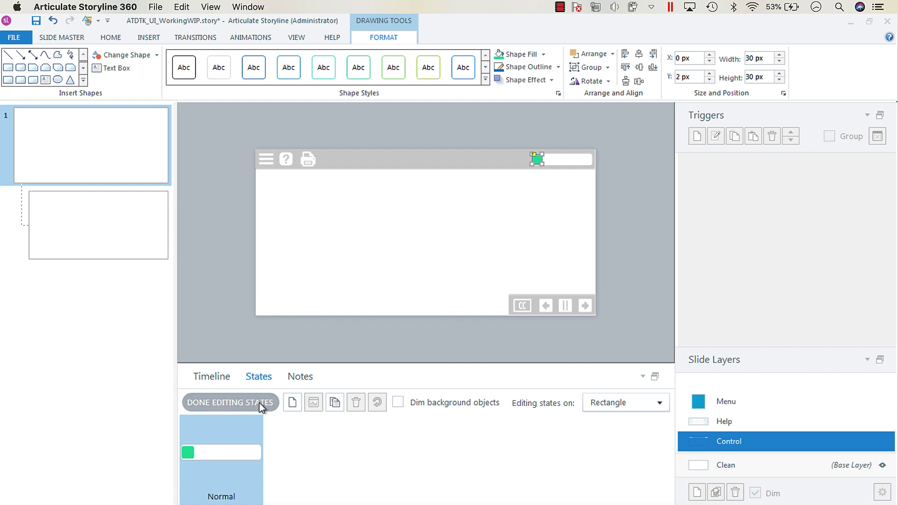
click(234, 402)
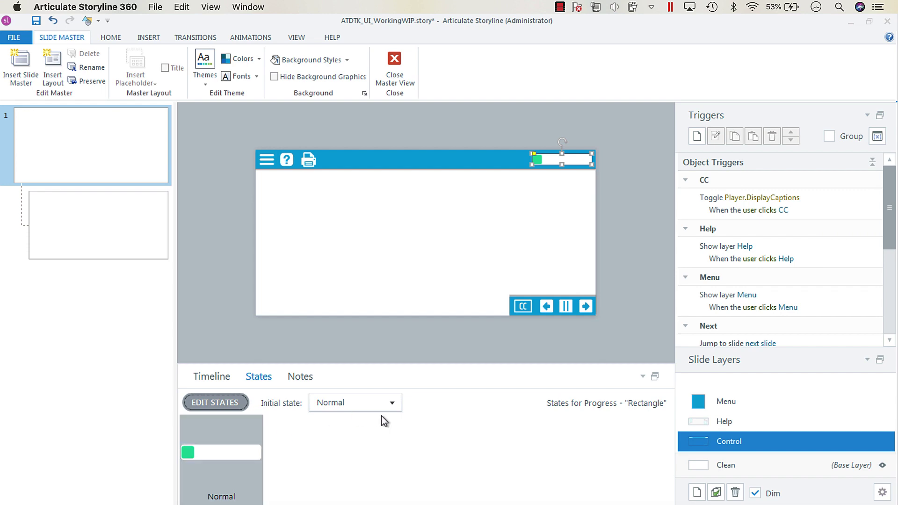
Duplicate the progress bar's Normal state as a new state named 2 and set its green bar's width to 60 px
click(215, 403)
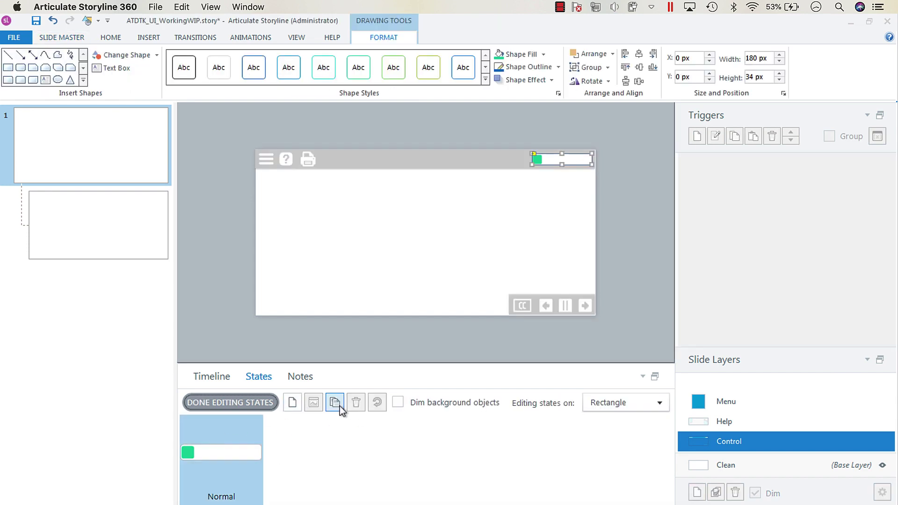
click(339, 405)
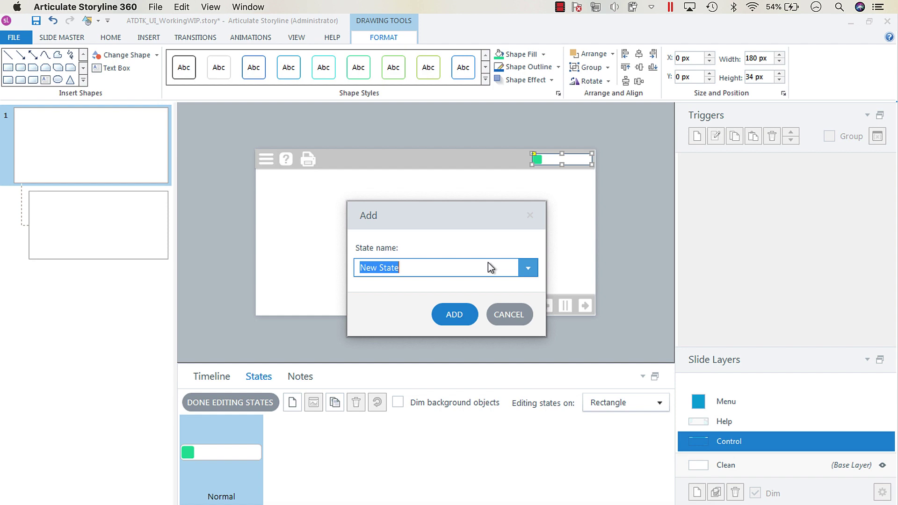
text(2)
key(Return)
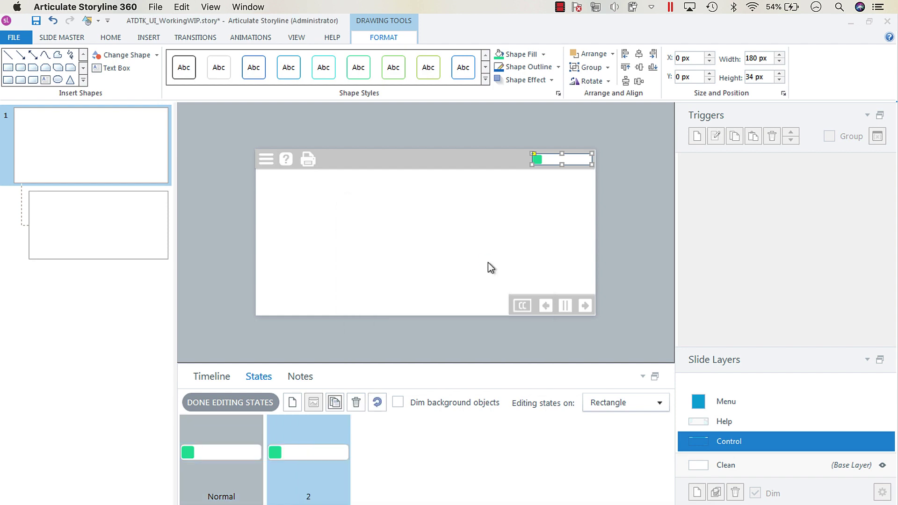
click(537, 159)
click(759, 58)
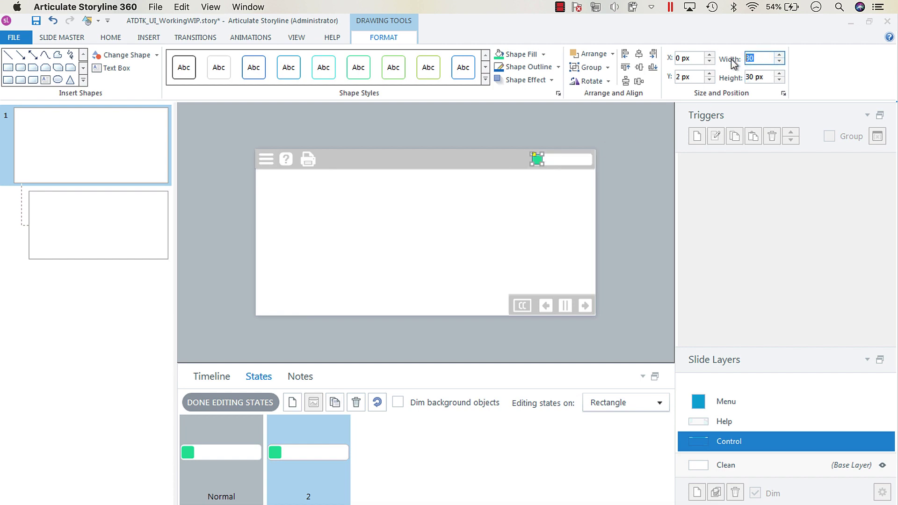
text(60)
key(Return)
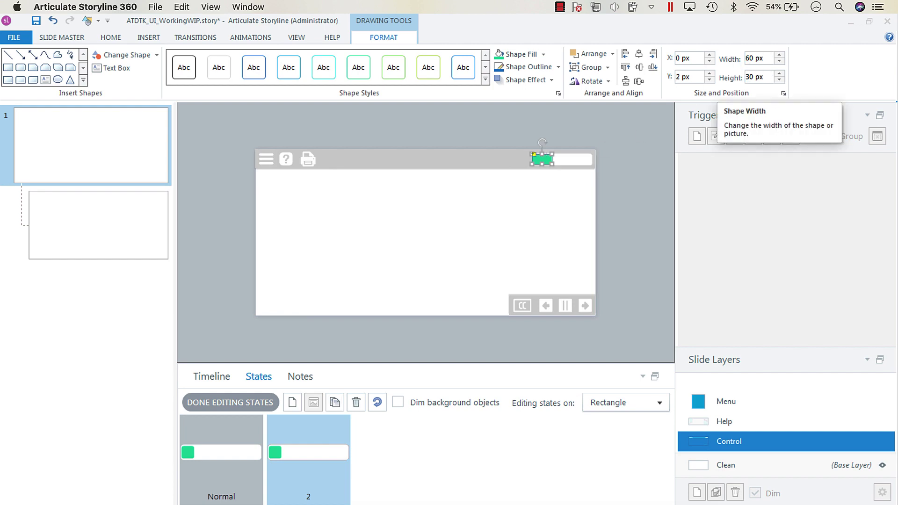
Duplicate state 2 as a new state named 3 and set its green bar's width to 90 px
click(334, 403)
click(427, 315)
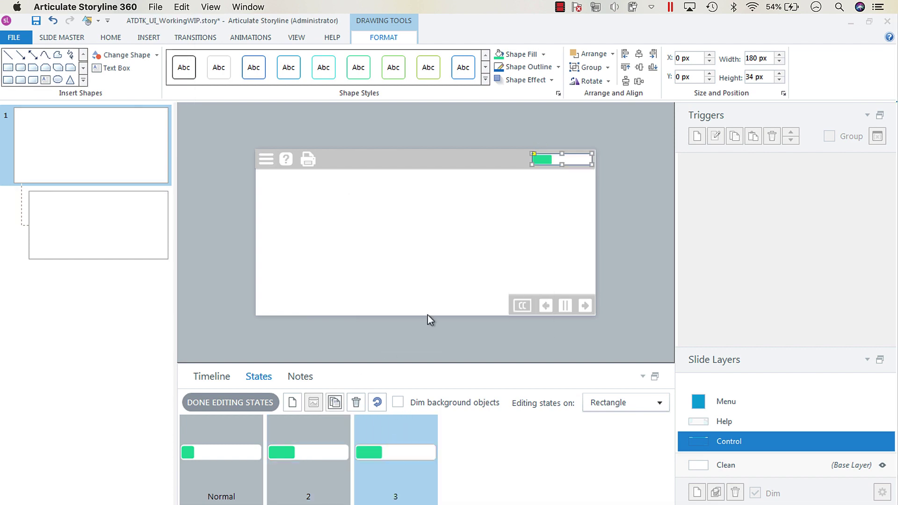
click(543, 159)
double_click(759, 59)
text(90)
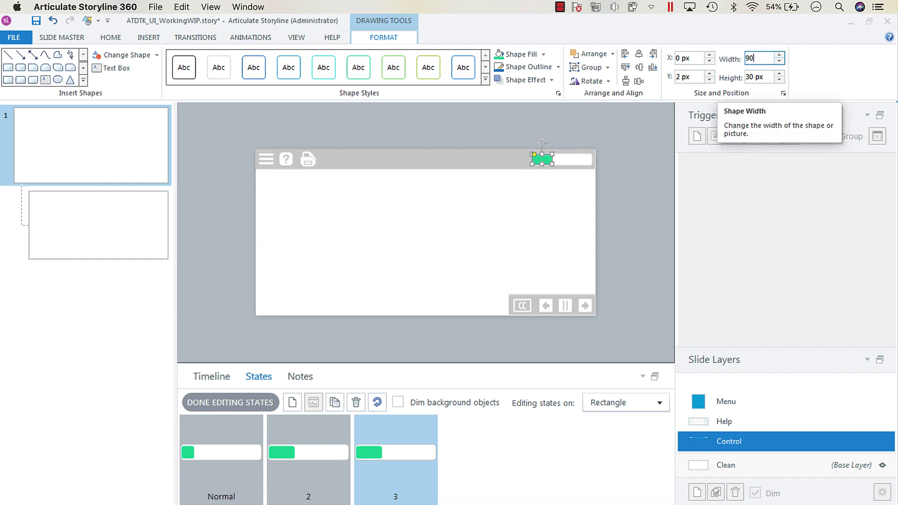
key(Return)
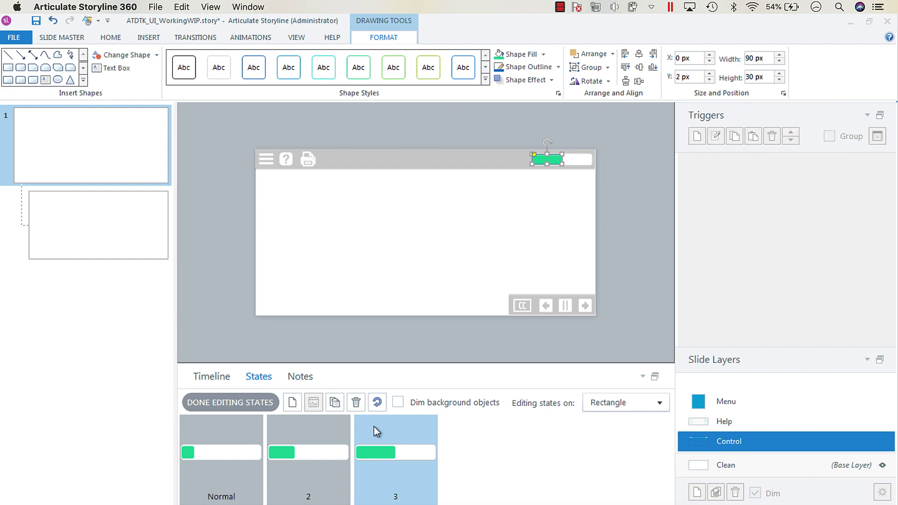
Duplicate state 3 as a new state named 4 and set its white background bar's width to 120 px
click(335, 406)
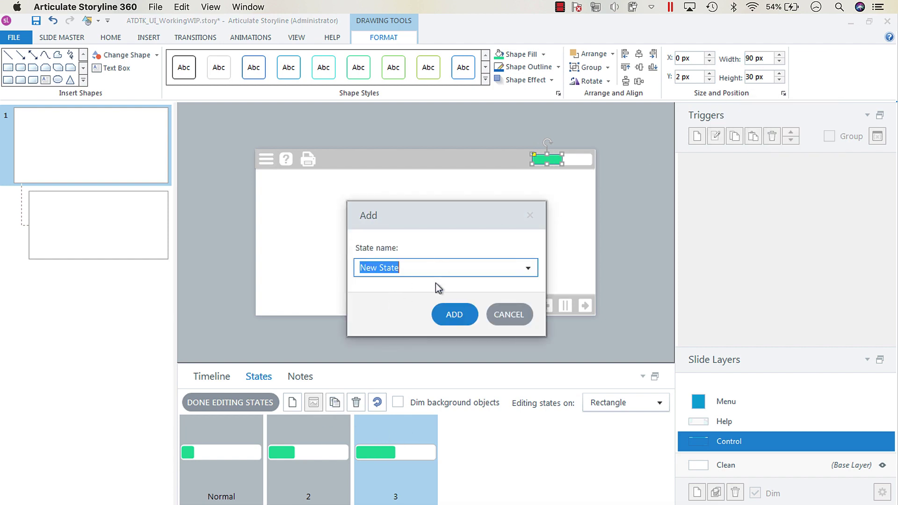
text(4)
key(Return)
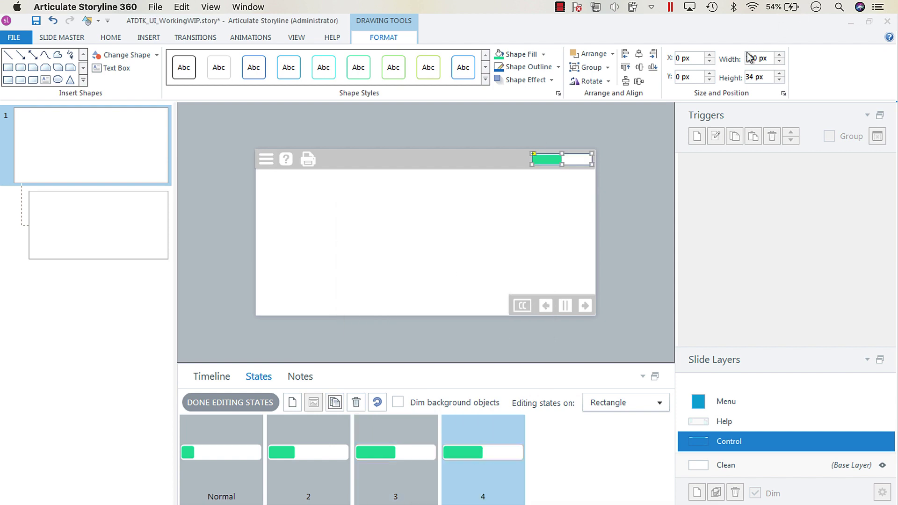
click(765, 57)
double_click(751, 57)
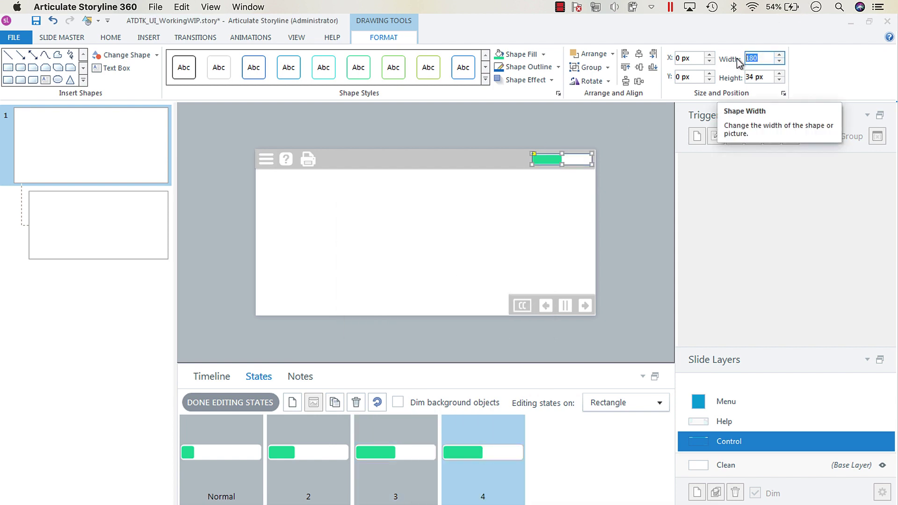
text(120)
key(Return)
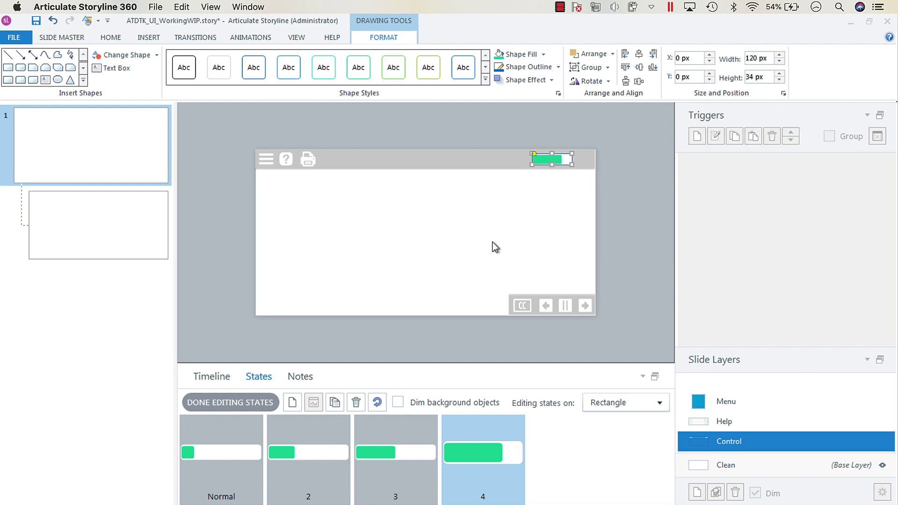
Duplicate state 4 as a new state named 5
click(335, 402)
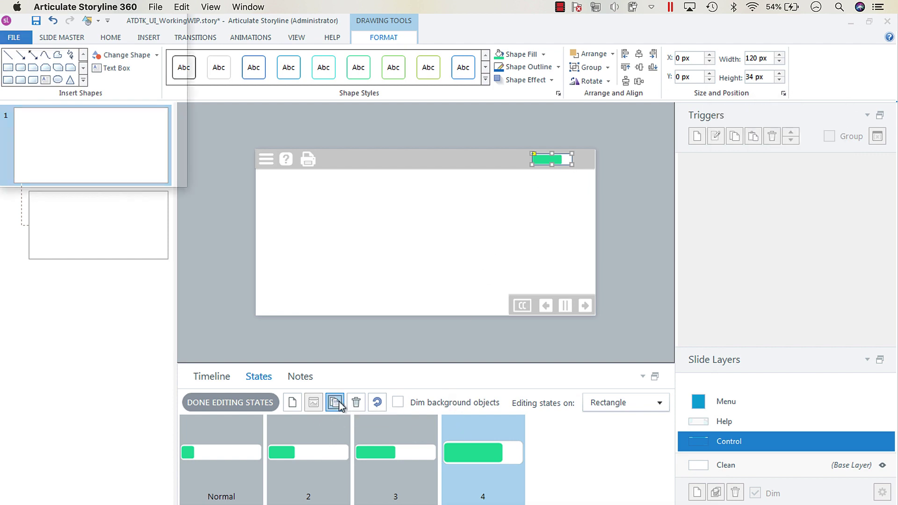
text(5)
key(Return)
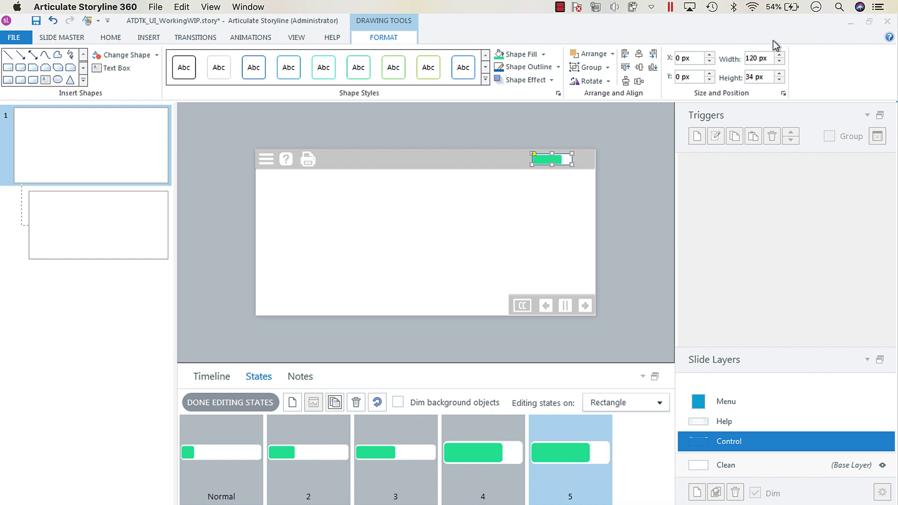
drag(759, 58, 751, 57)
text(50)
key(Return)
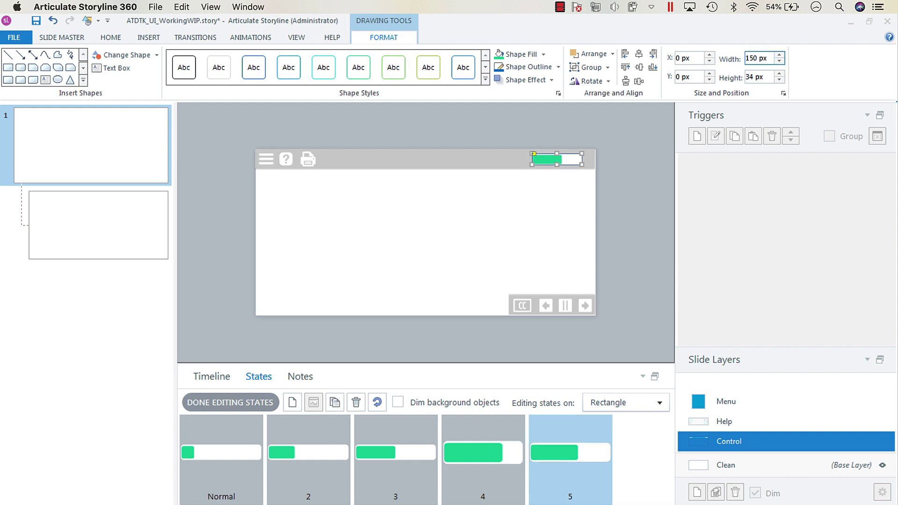
click(688, 58)
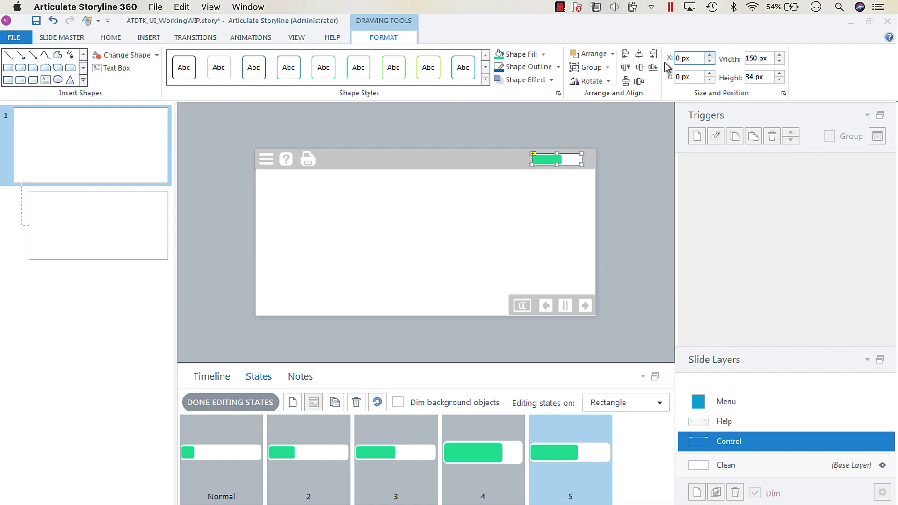
click(54, 22)
click(554, 159)
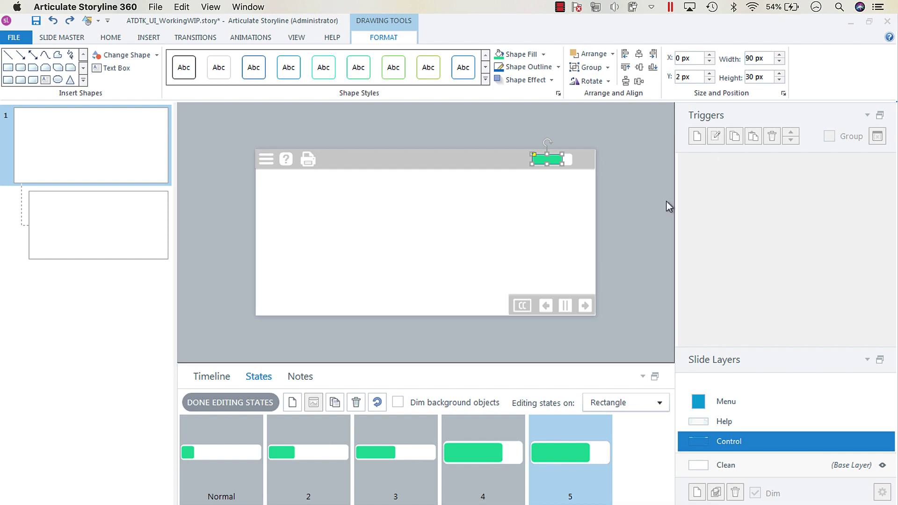
Set the white background bar's width in state 3 to 150 px, and select state 2
click(416, 452)
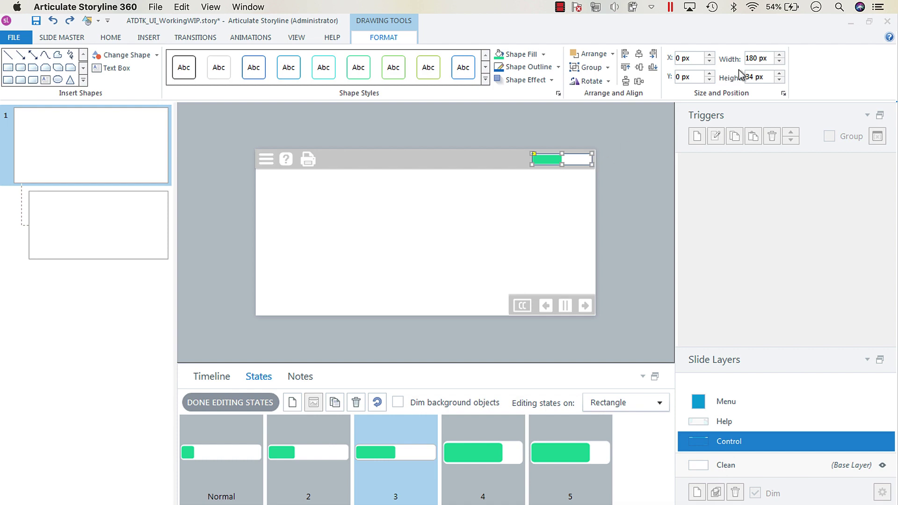
click(758, 58)
text(150)
key(Return)
click(319, 456)
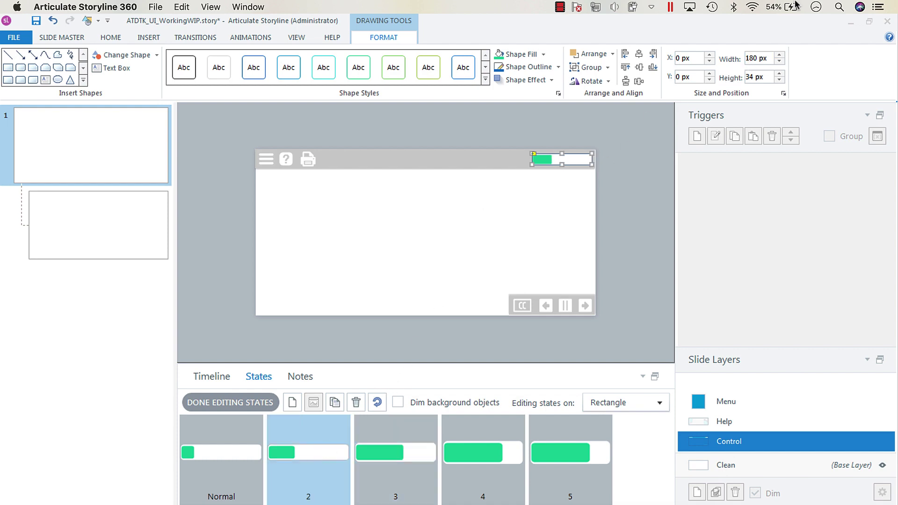
Set the white background bar's width to 150 px in state 2 and in the Normal state
drag(767, 58, 751, 62)
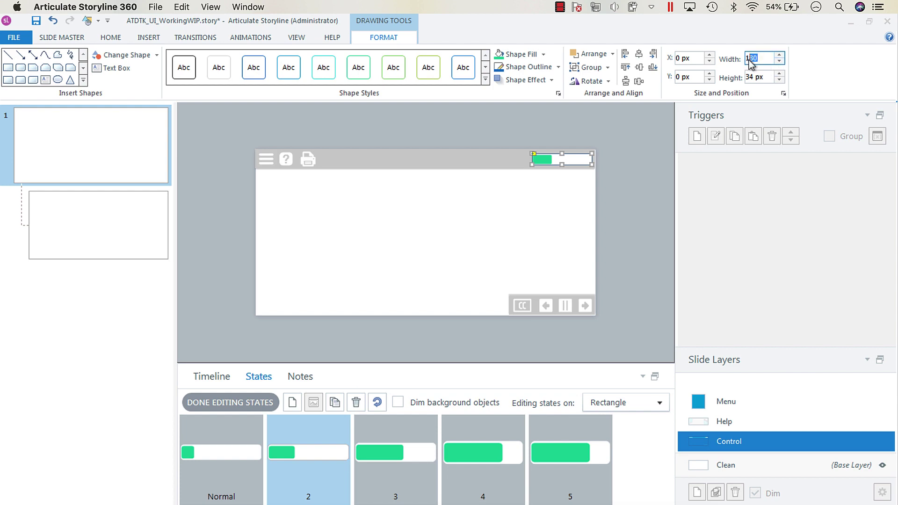
text(50)
key(Return)
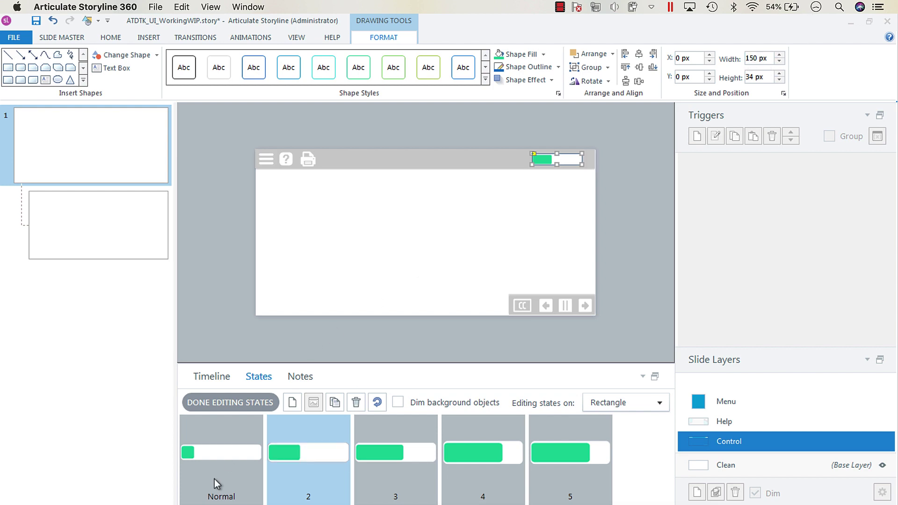
click(214, 479)
drag(767, 58, 747, 63)
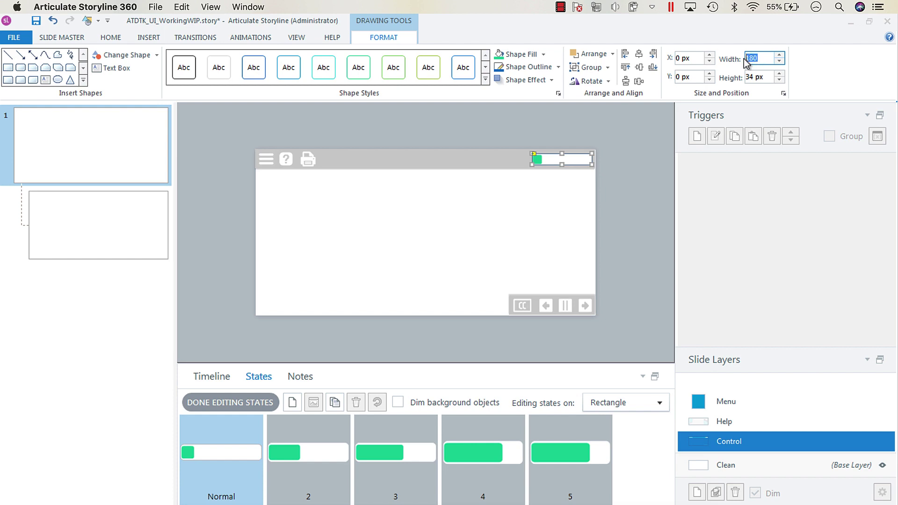
text(150)
key(Return)
Check the width of the green bar in states 2 and 3
click(302, 461)
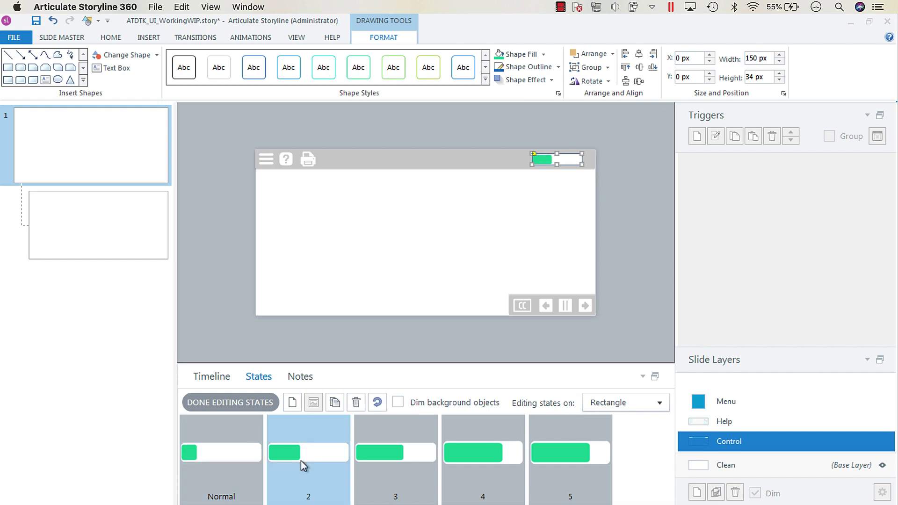
click(542, 161)
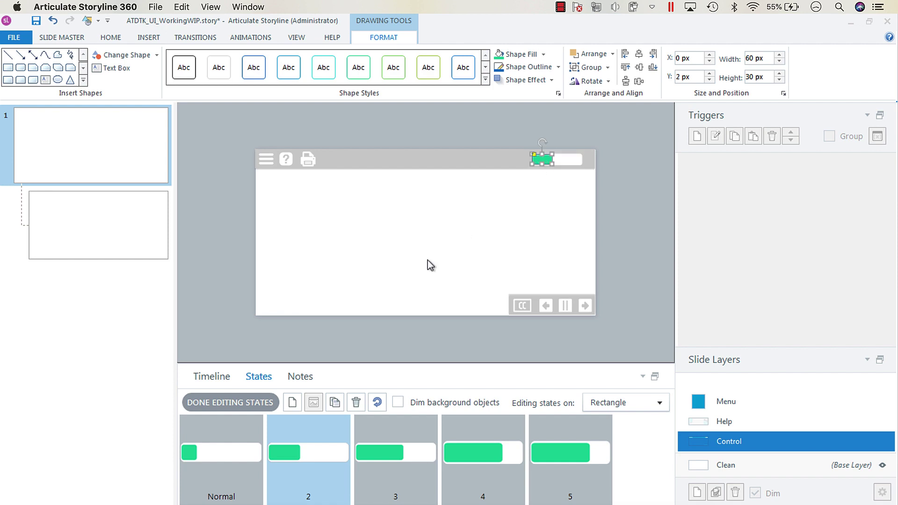
click(409, 442)
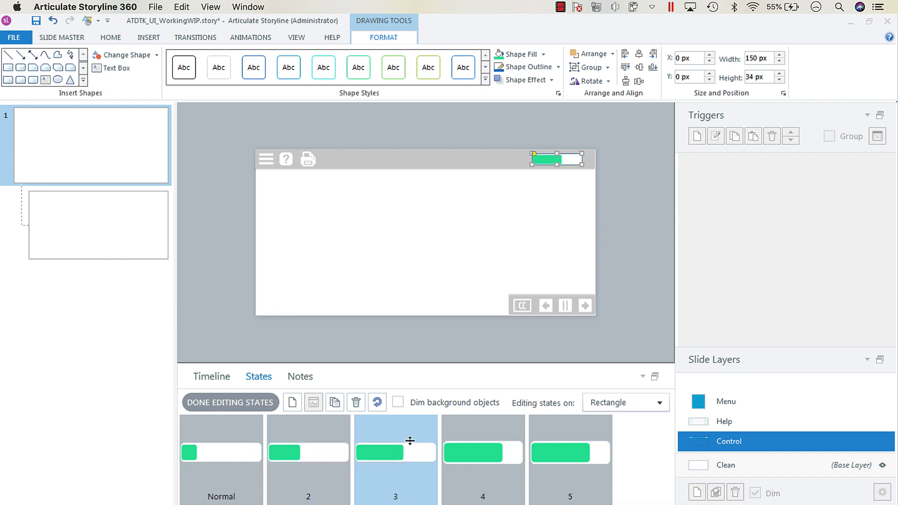
click(547, 159)
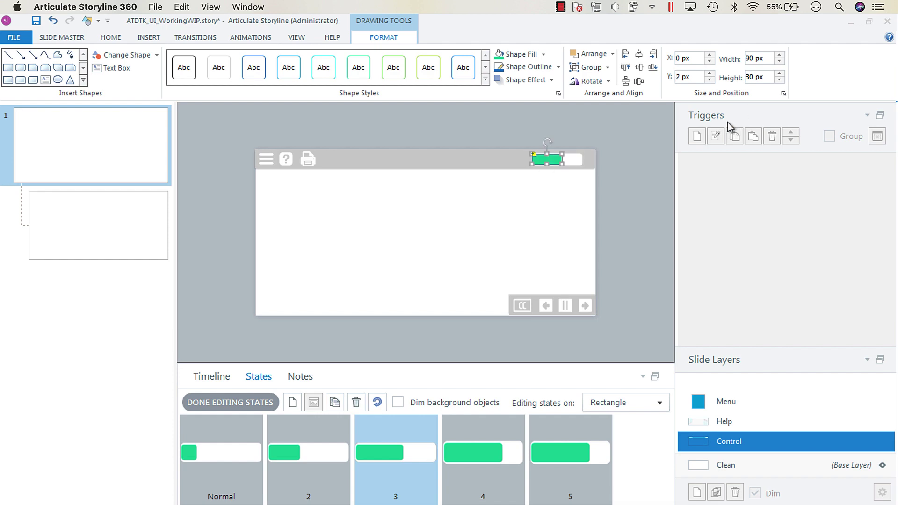
Try setting the green bar's width in state 4 to 120 px, and undo the change
click(489, 489)
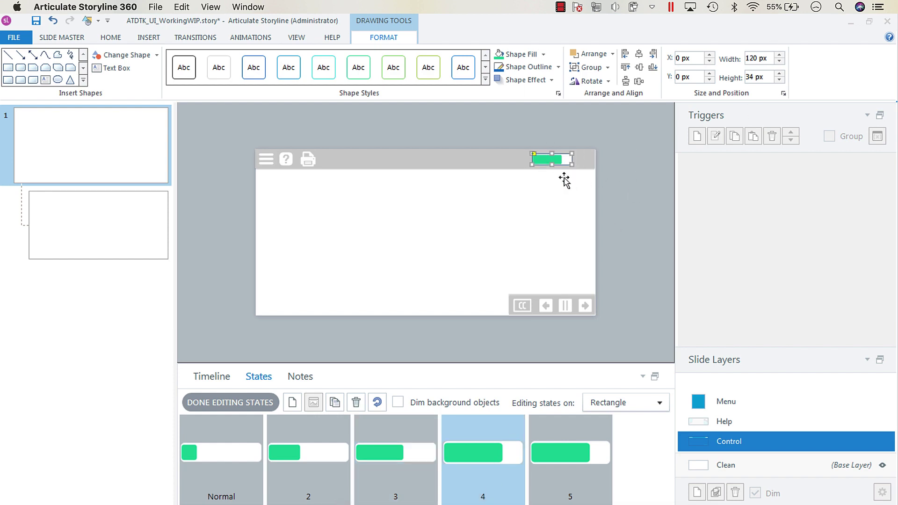
click(553, 160)
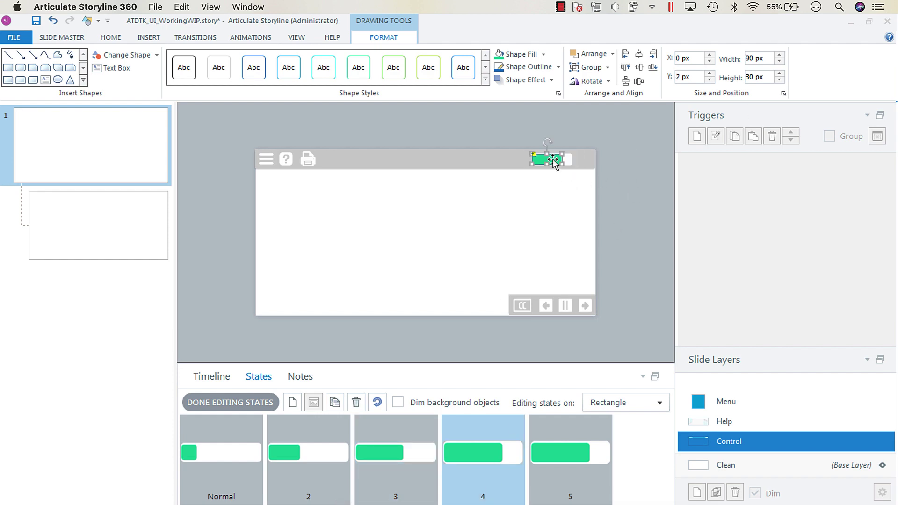
double_click(755, 58)
text(120)
key(Return)
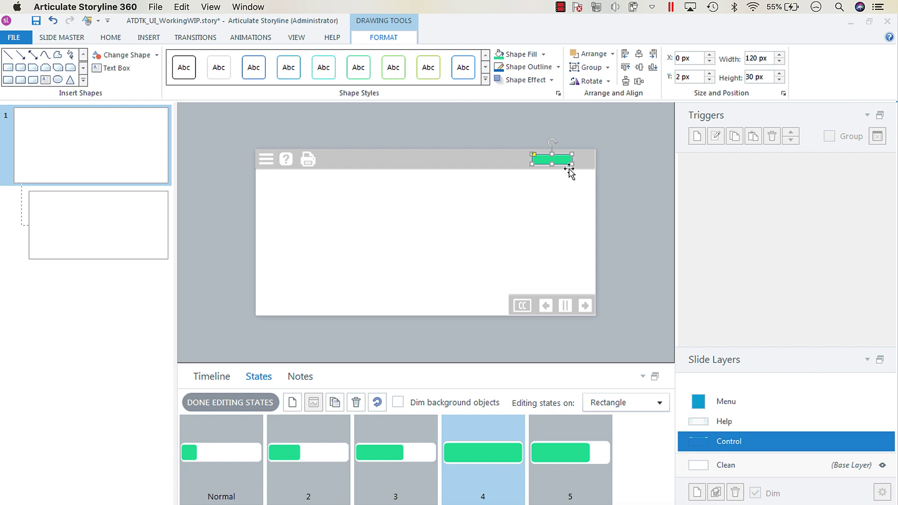
click(53, 20)
key(ctrl+y)
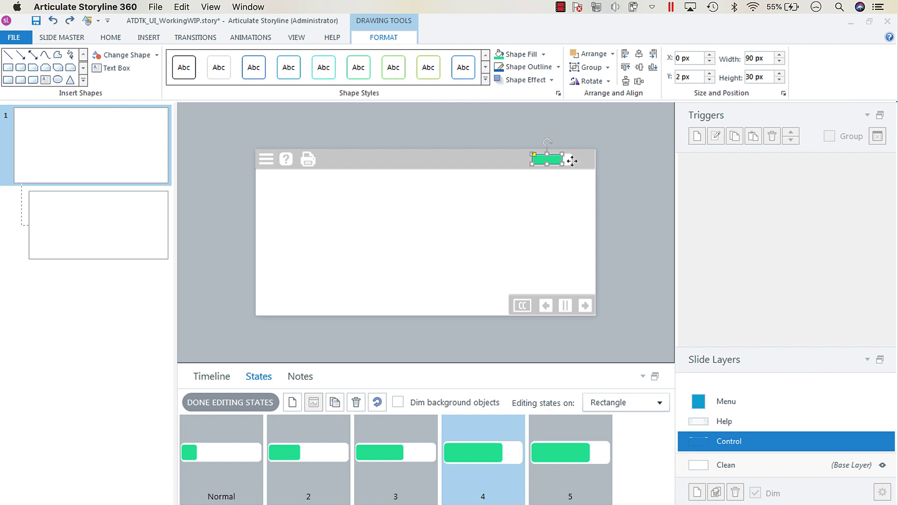
In state 4, set the white background bar's width to 150 px and the green bar's width to 120 px
click(754, 58)
text(150)
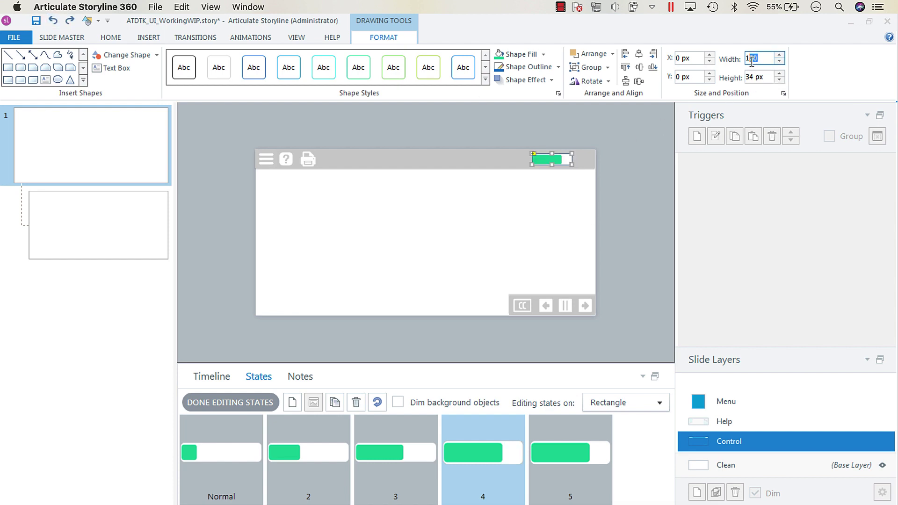
key(Return)
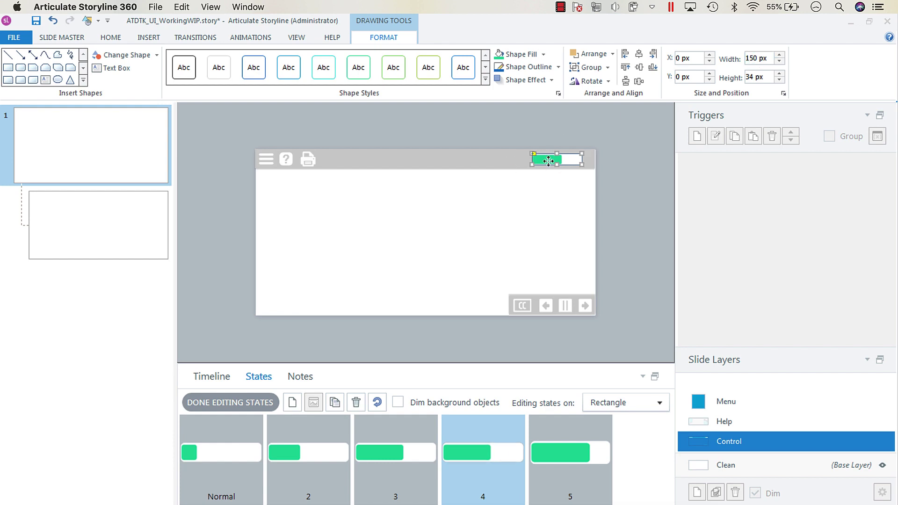
key(ctrl+z)
key(ctrl+z)
click(764, 58)
double_click(764, 58)
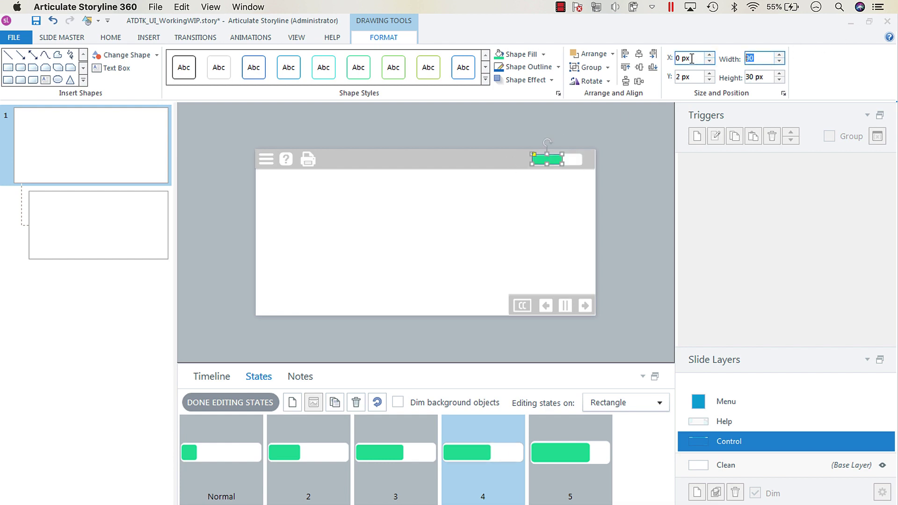
text(120)
key(Return)
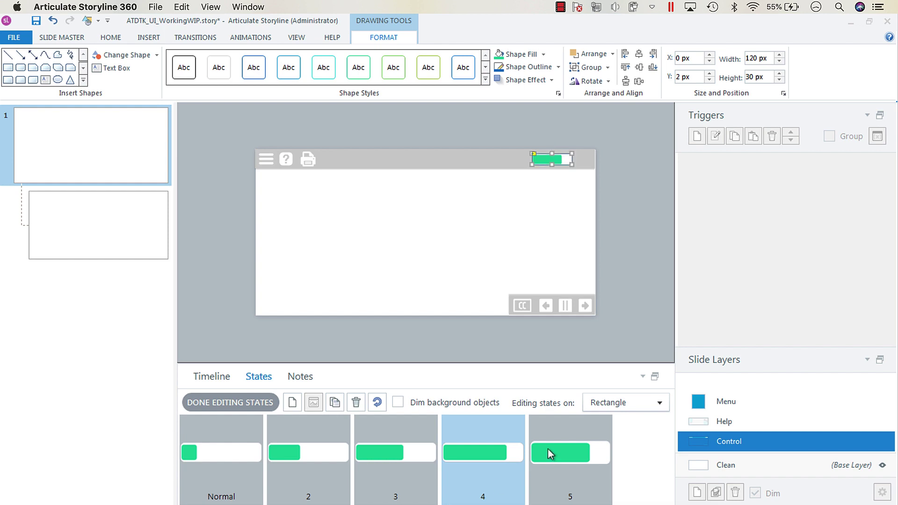
Set both the white background bar and the green bar in state 5 to 150 px wide, and finish editing the states
click(548, 449)
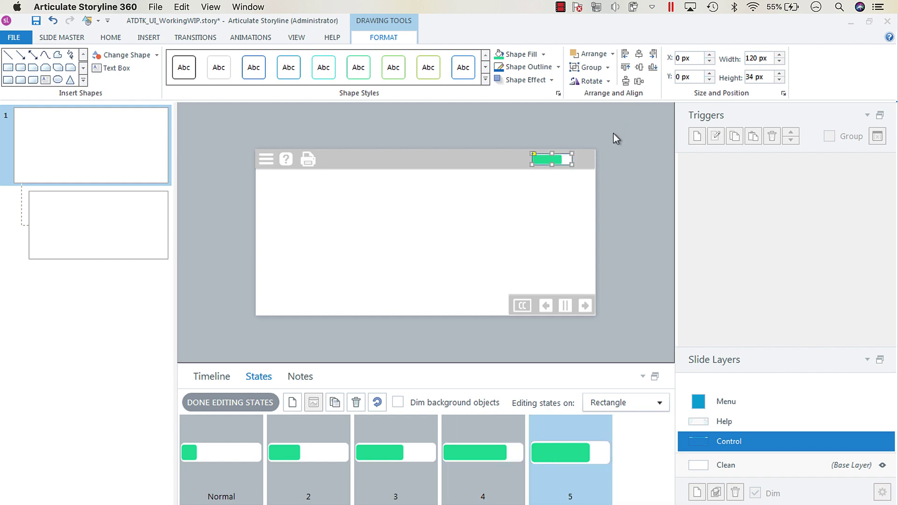
double_click(764, 58)
text(150)
key(Return)
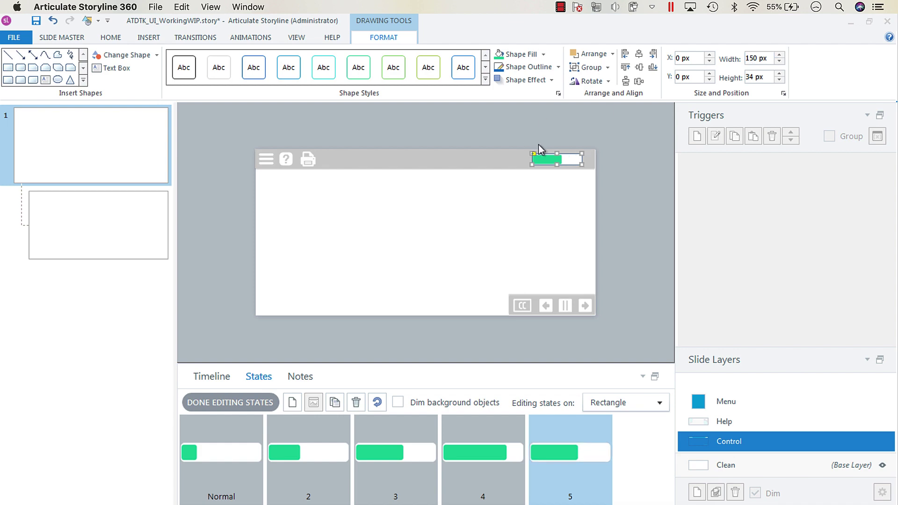
key(Tab)
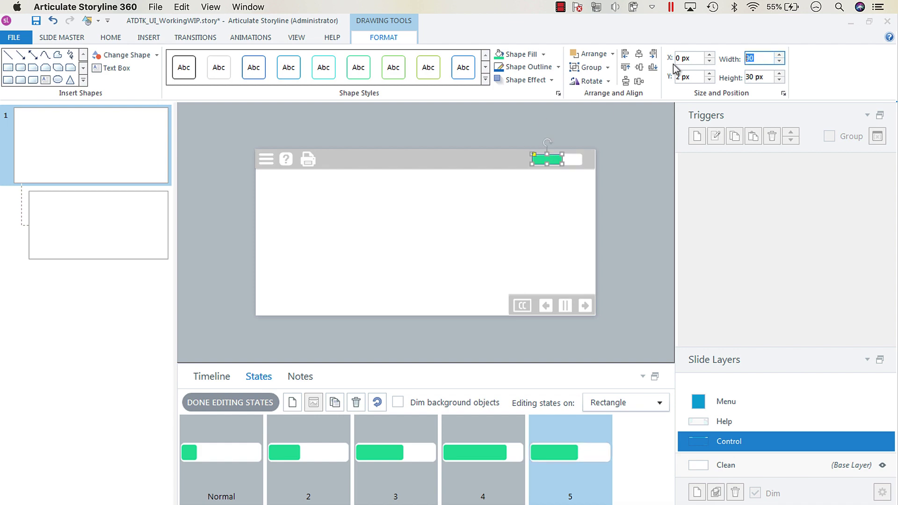
text(150)
key(Return)
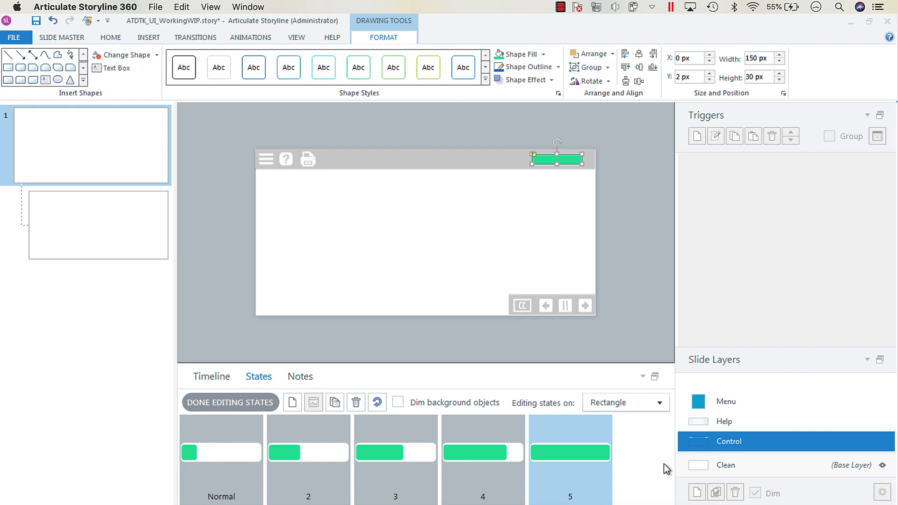
click(248, 403)
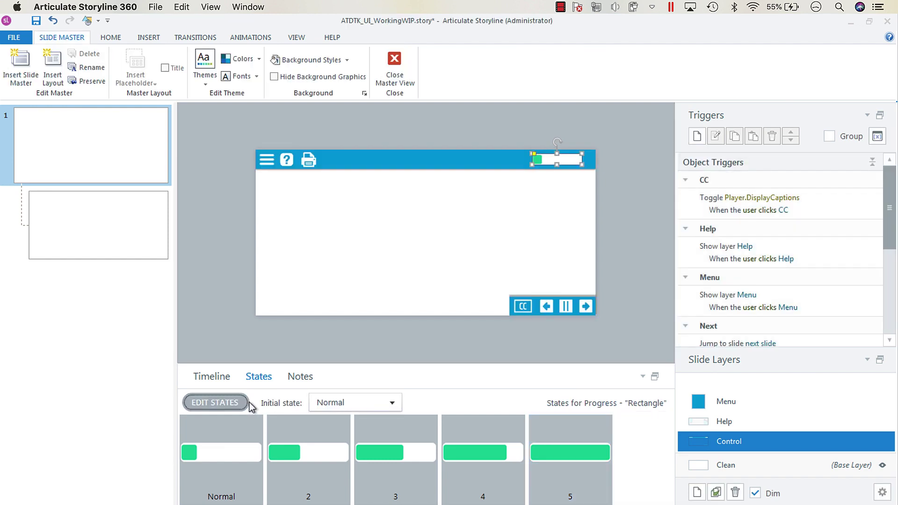
Start a new trigger on the Clean base layer that changes the state of the Progress object to Normal
click(775, 467)
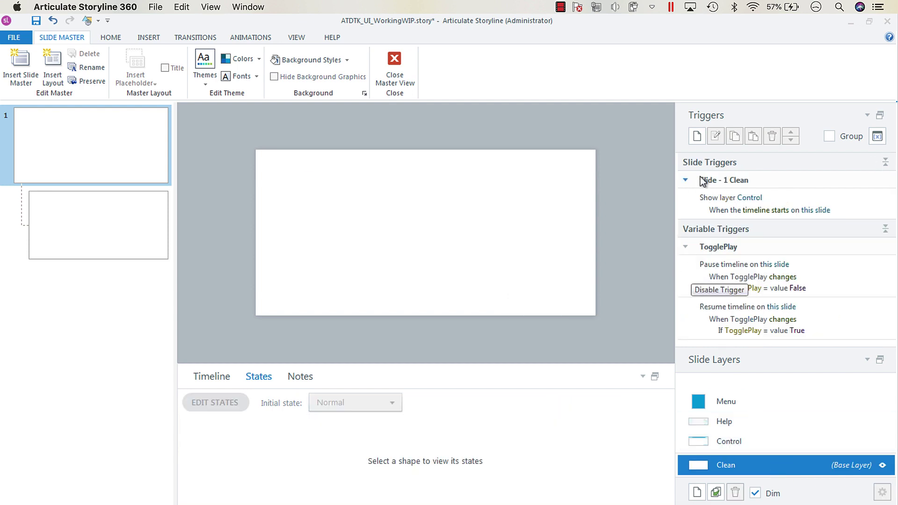
click(696, 136)
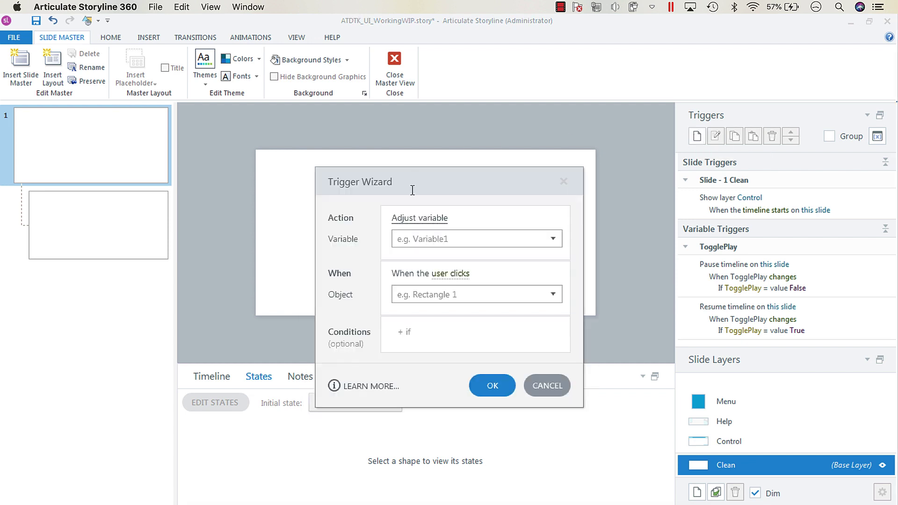
click(433, 219)
text(chan)
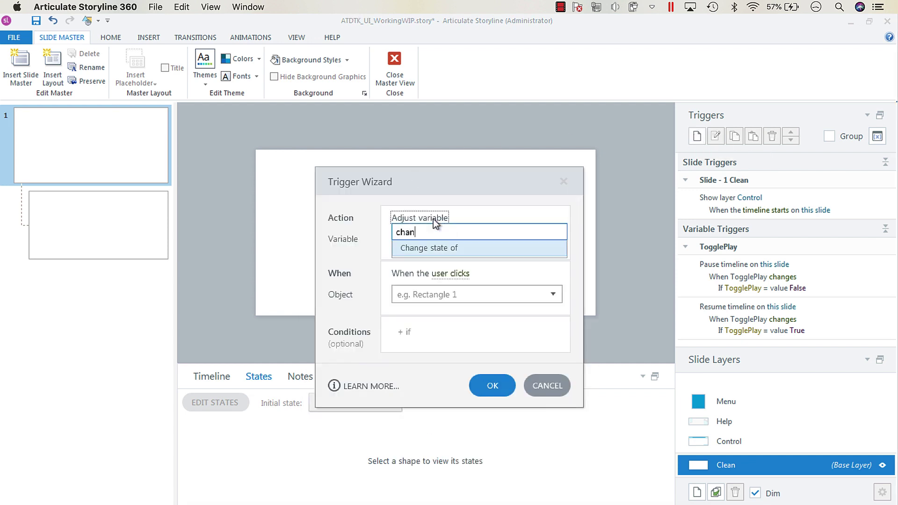
key(Return)
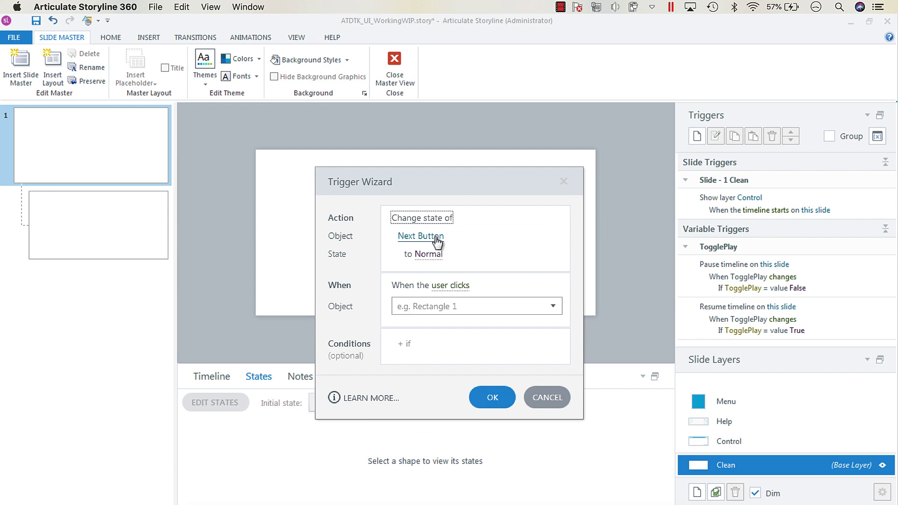
click(437, 241)
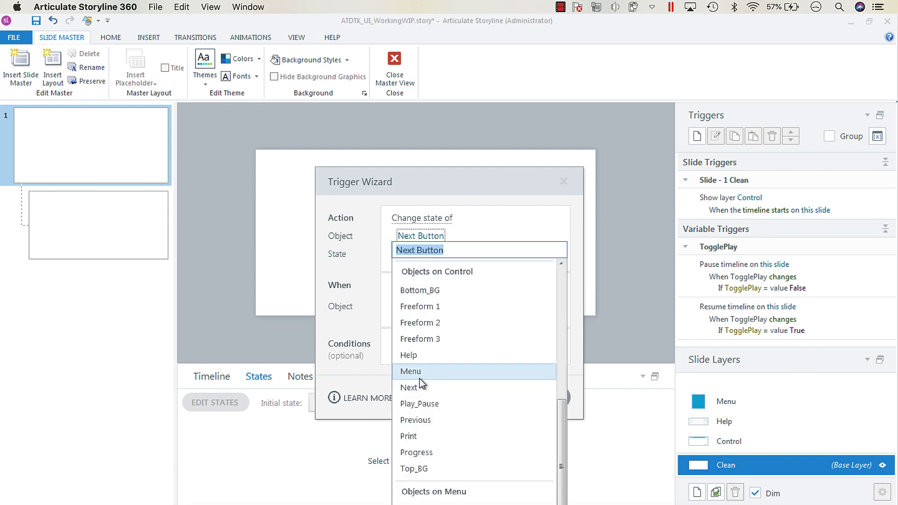
click(426, 453)
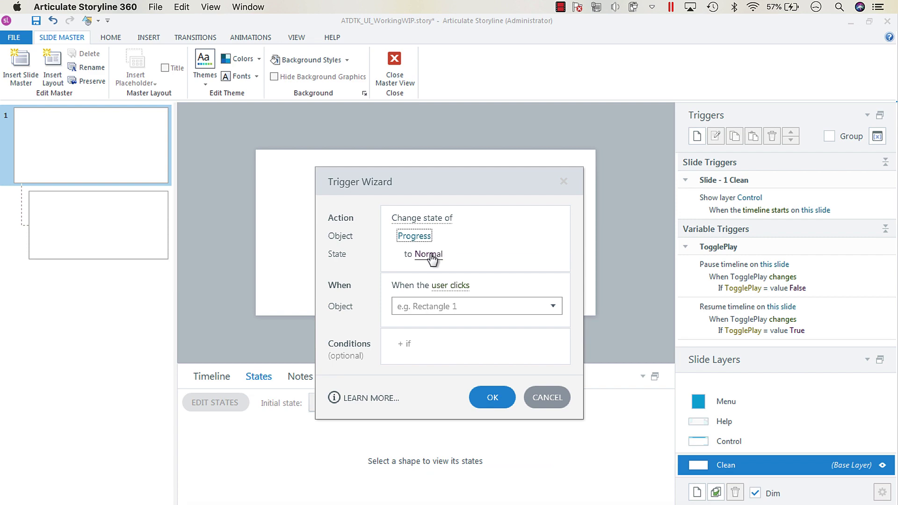
Make the trigger run when the timeline starts on this slide
click(461, 288)
text(t)
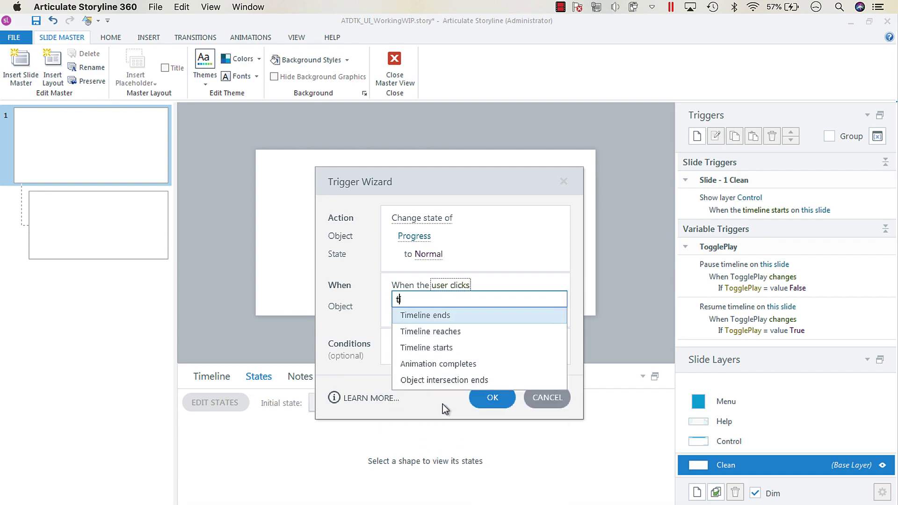
text(im)
key(Down)
key(Down)
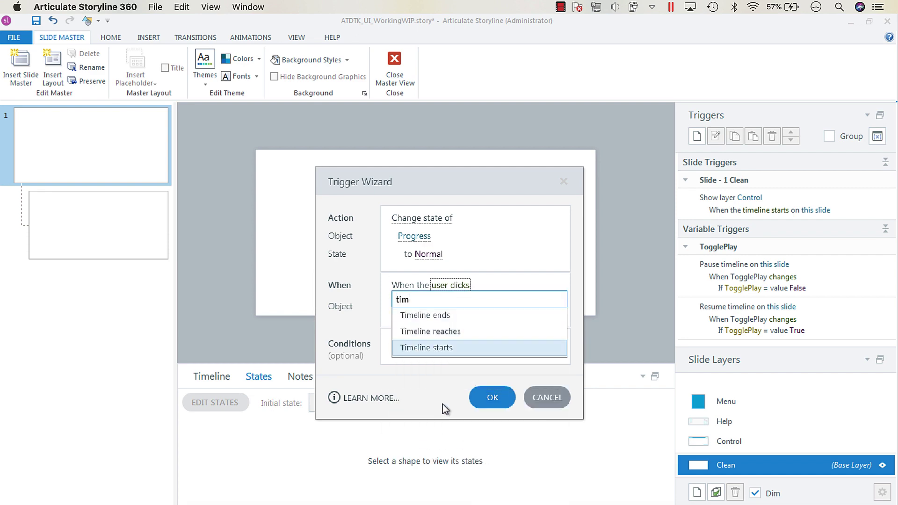
key(Return)
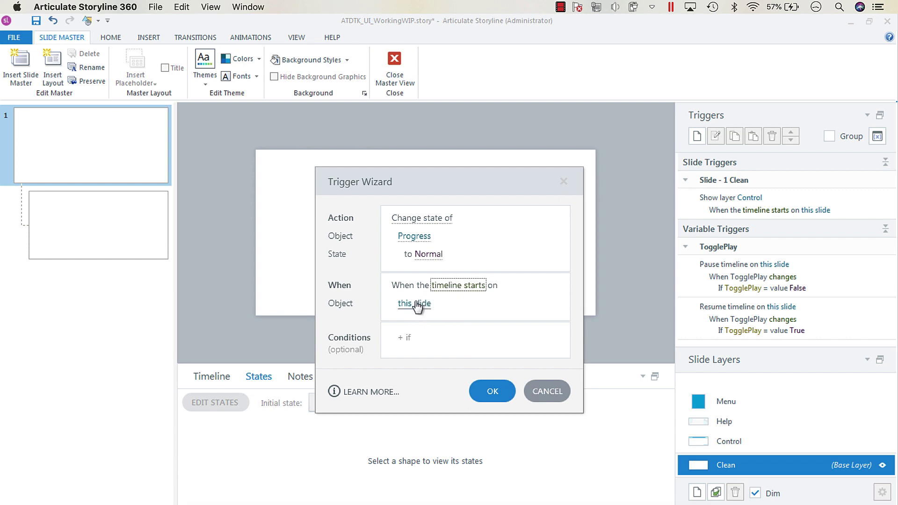
Add the condition that Menu.SlideNumber equals value 1, and save the trigger
click(405, 337)
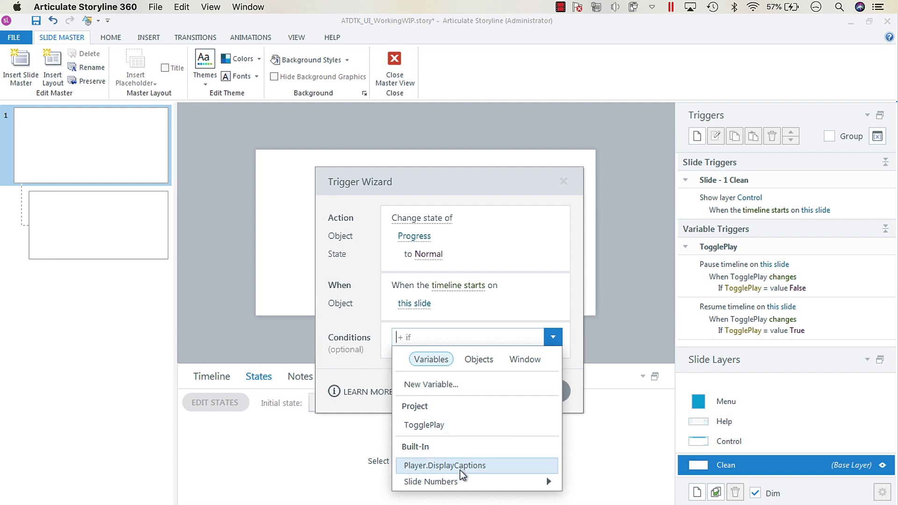
click(460, 485)
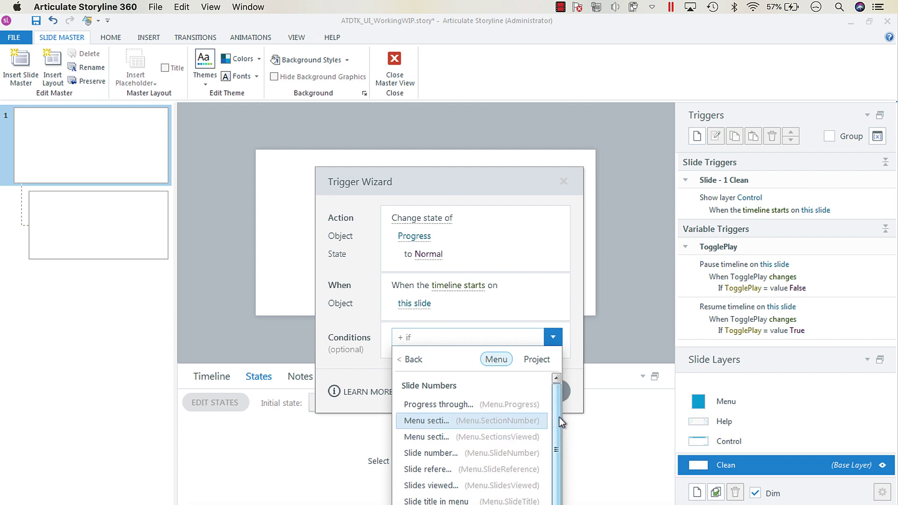
click(507, 456)
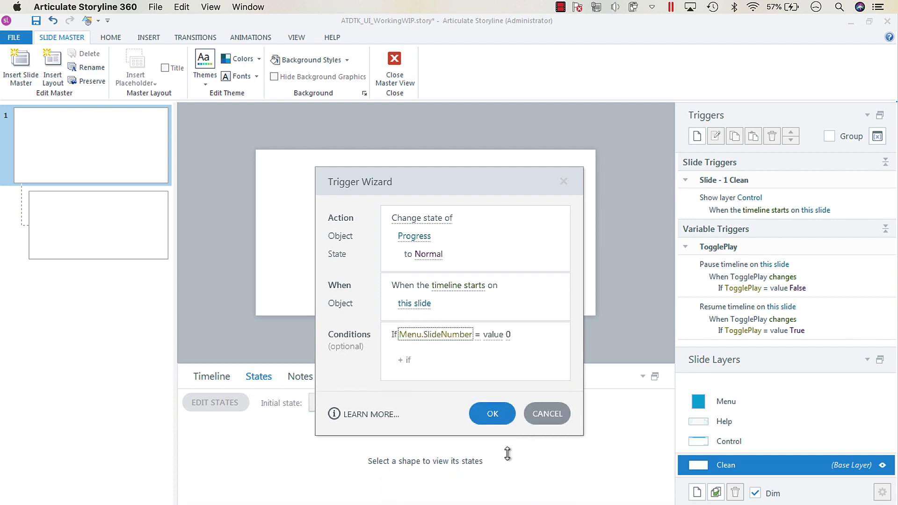
click(510, 335)
text(1)
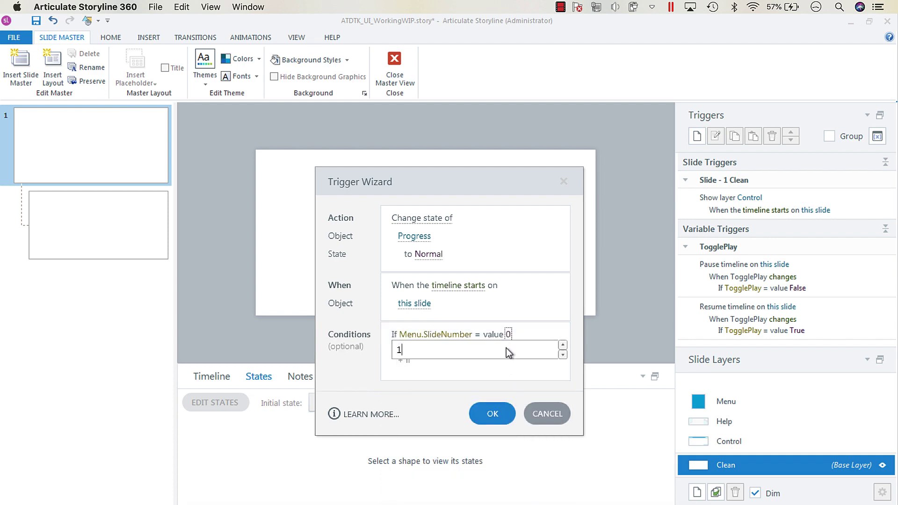
click(492, 414)
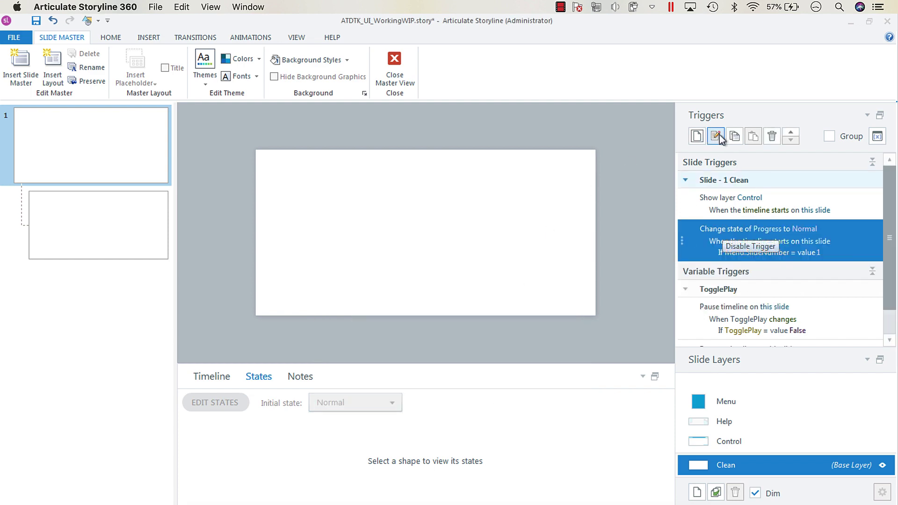
Duplicate the Progress state trigger, and set the copy to change Progress to state 2 if Menu.SlideNumber equals value 2
click(735, 135)
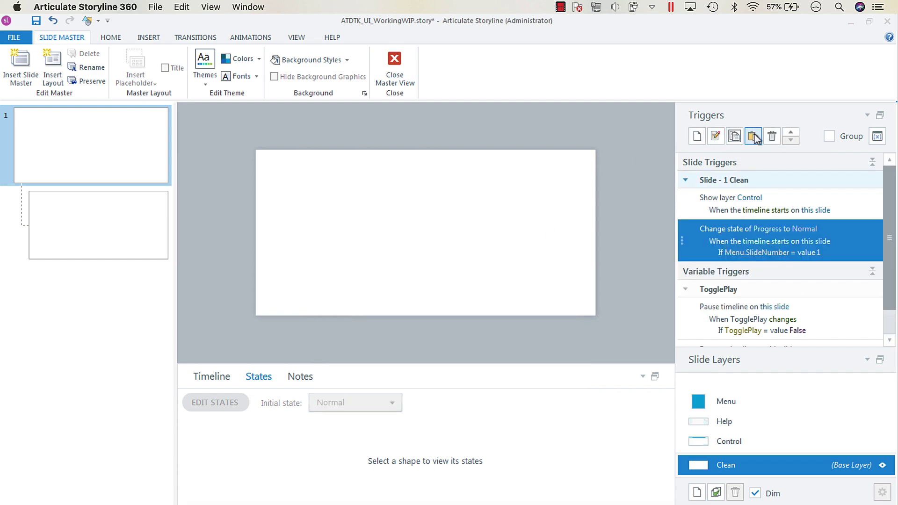
click(753, 136)
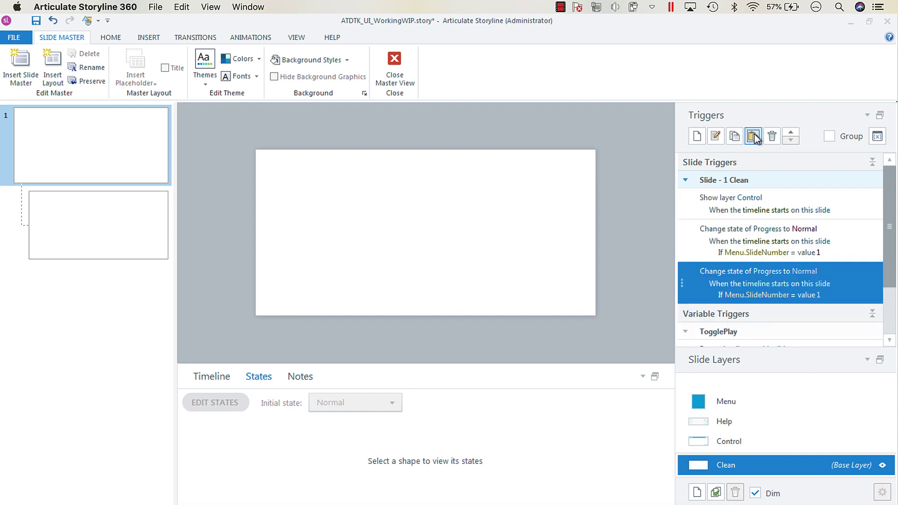
click(813, 272)
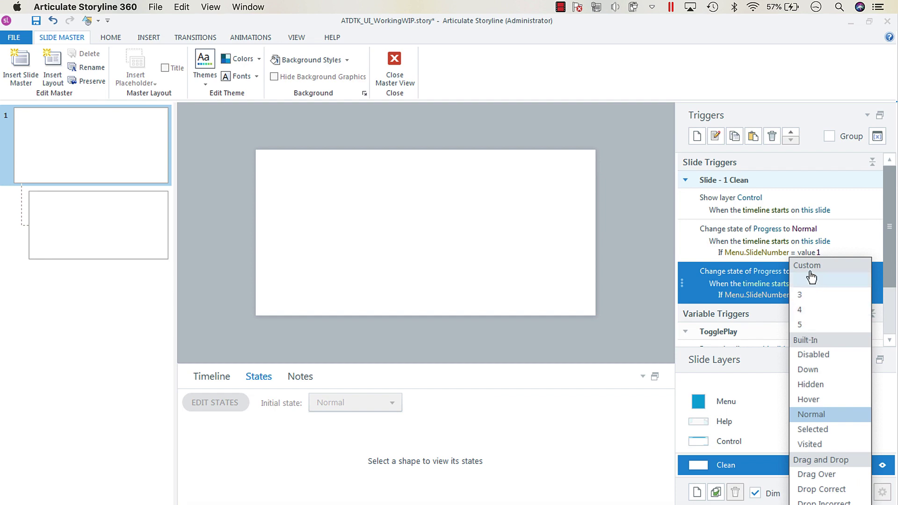
click(810, 277)
click(810, 296)
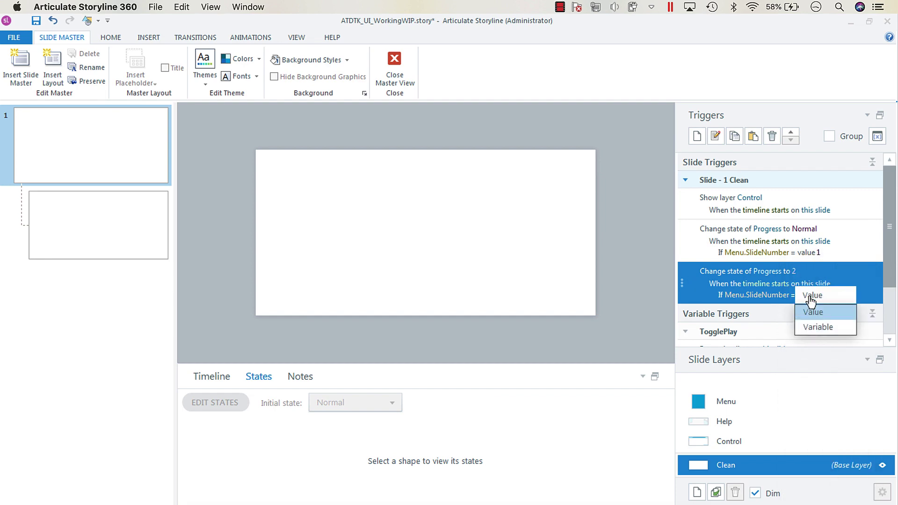
click(814, 312)
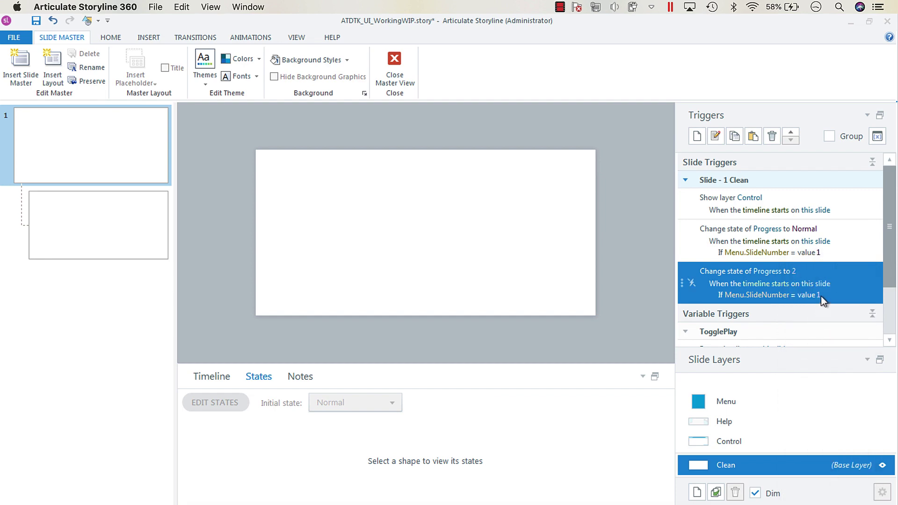
click(820, 295)
text(2)
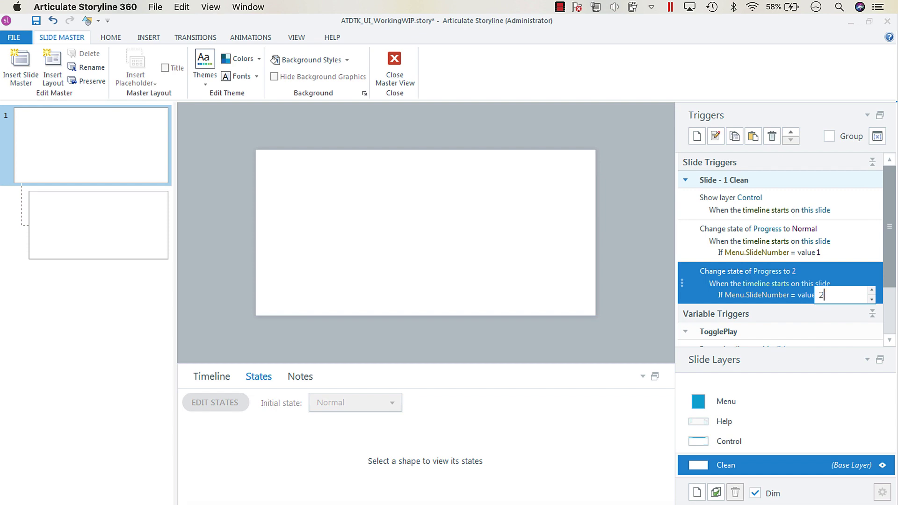
key(Return)
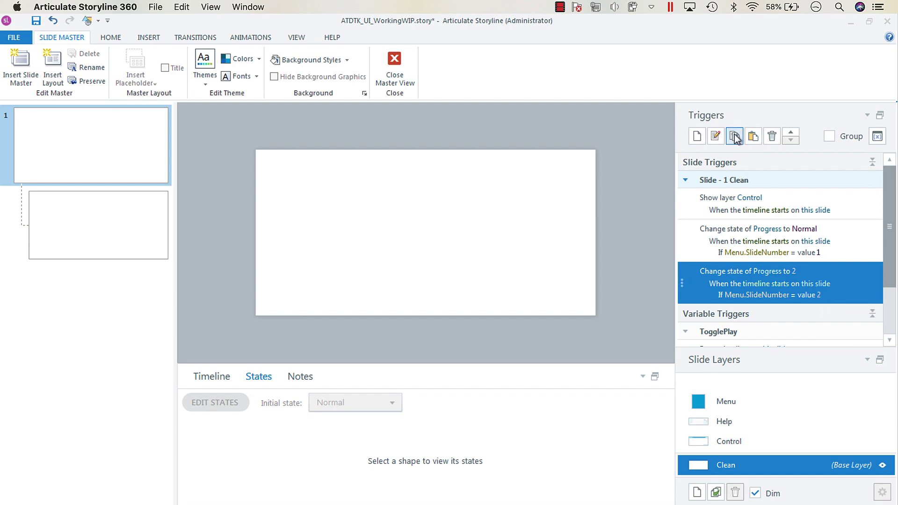
Duplicate the state 2 trigger, and set the copy to change Progress to state 3 if Menu.SlideNumber equals value 3
click(753, 136)
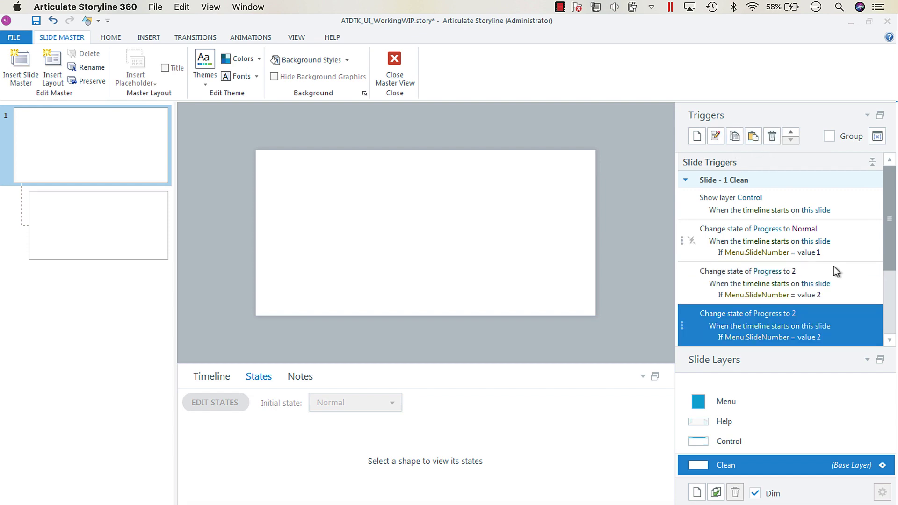
click(794, 314)
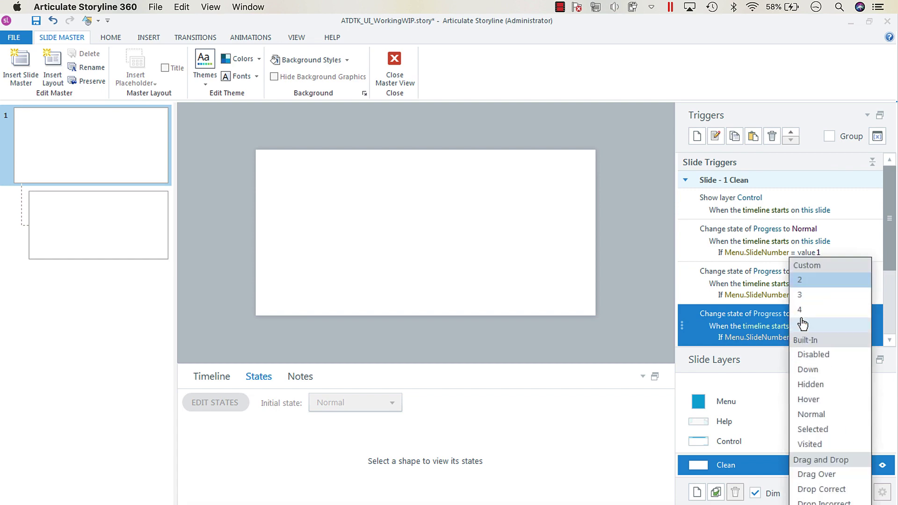
click(813, 294)
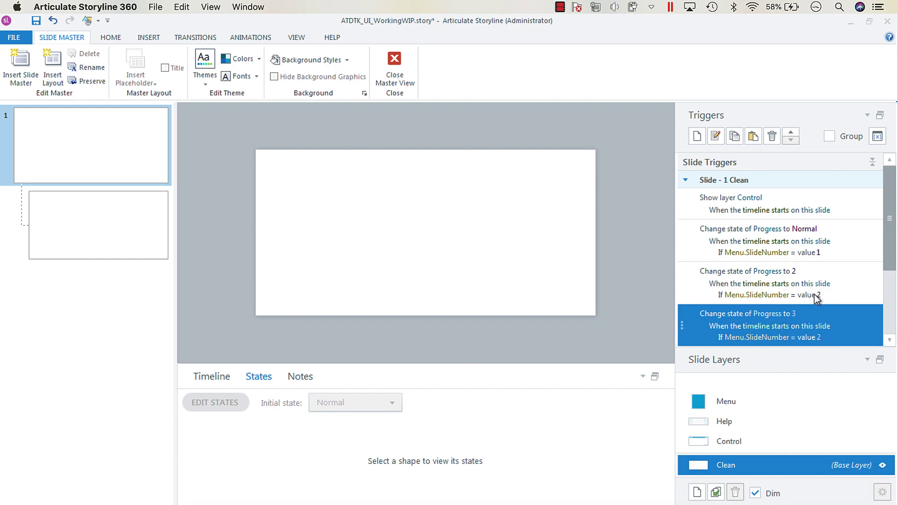
click(818, 338)
text(3)
key(Return)
Duplicate the state 3 trigger, and set the copy to change Progress to state 4 if Menu.SlideNumber equals value 4
click(740, 142)
click(754, 137)
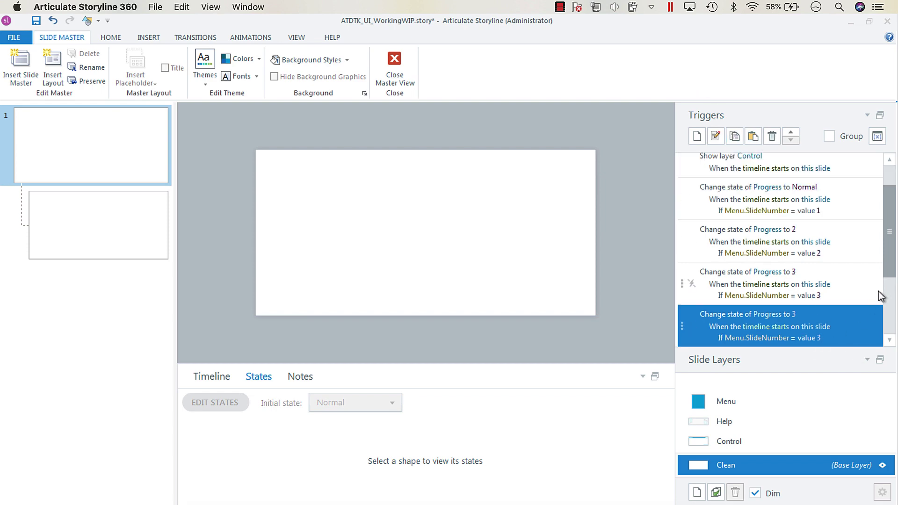
drag(893, 264, 890, 287)
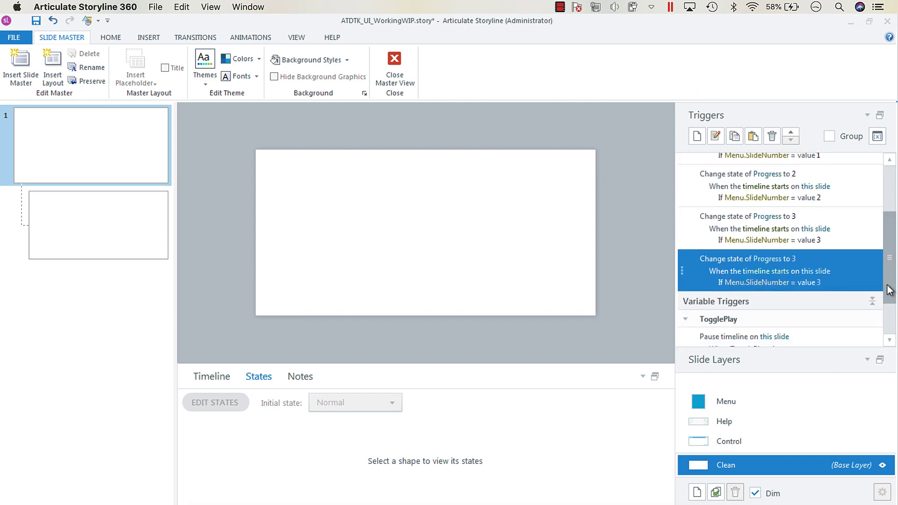
click(795, 261)
click(818, 322)
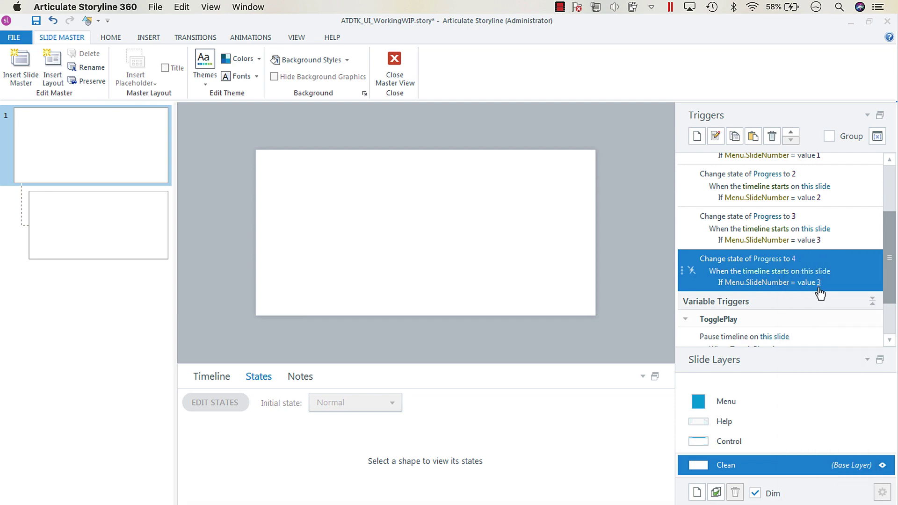
click(821, 282)
text(4)
key(Return)
Duplicate the state 4 trigger, and set the copy to change Progress to state 5 if Menu.SlideNumber equals value 5
click(754, 137)
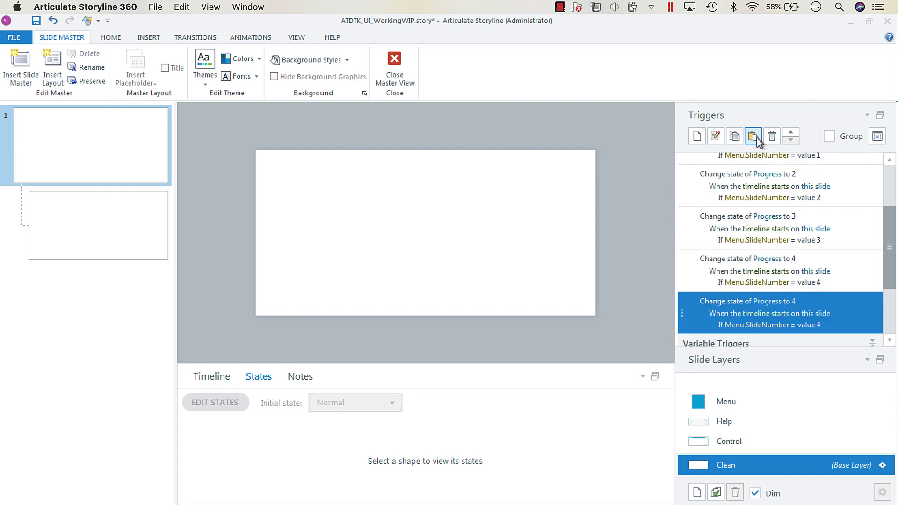
click(796, 302)
click(805, 310)
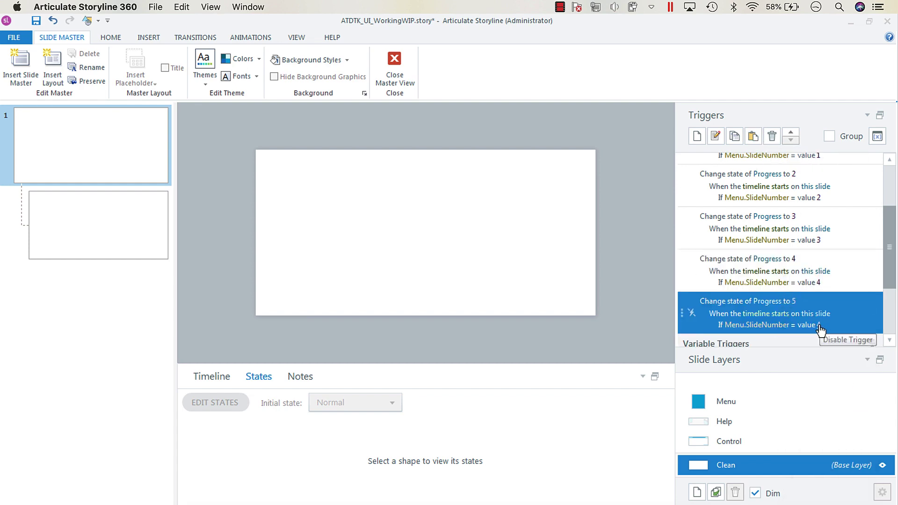
click(821, 326)
double_click(821, 325)
text(5)
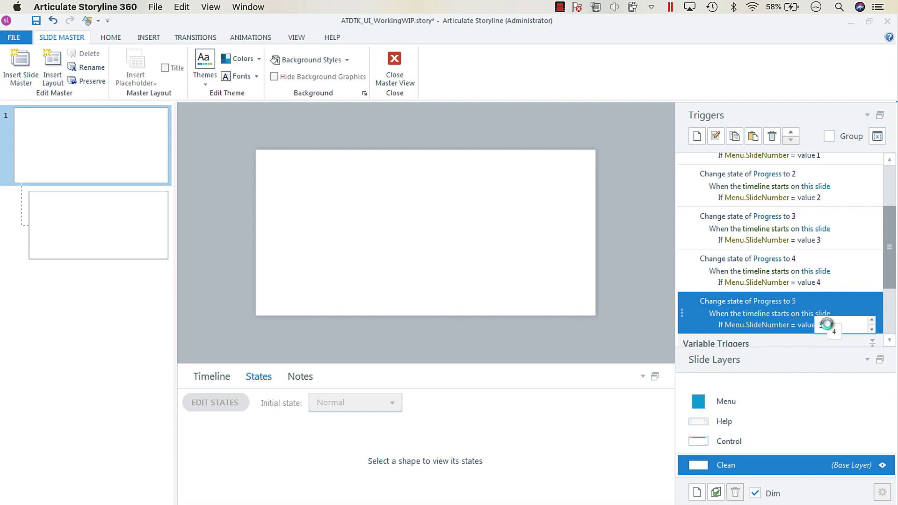
key(Return)
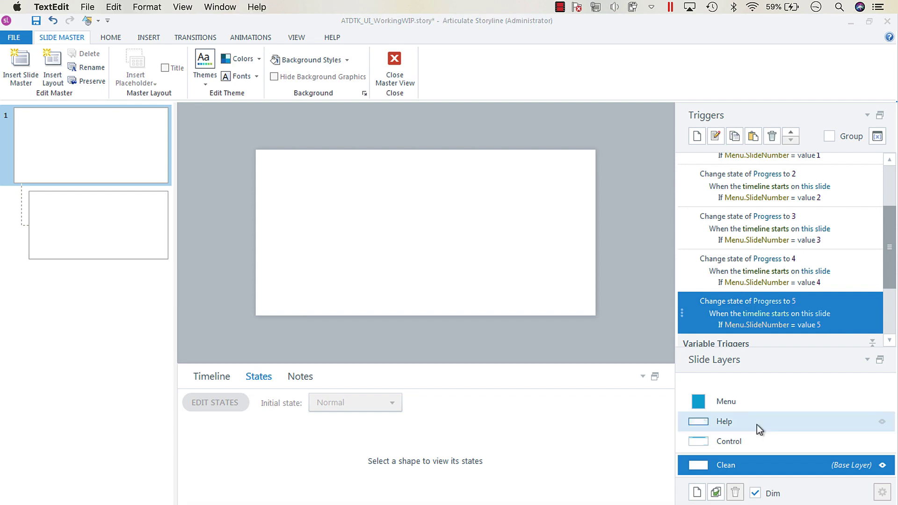
Start a new trigger for the Print icon on the Control layer with the action Execute JavaScript
click(740, 447)
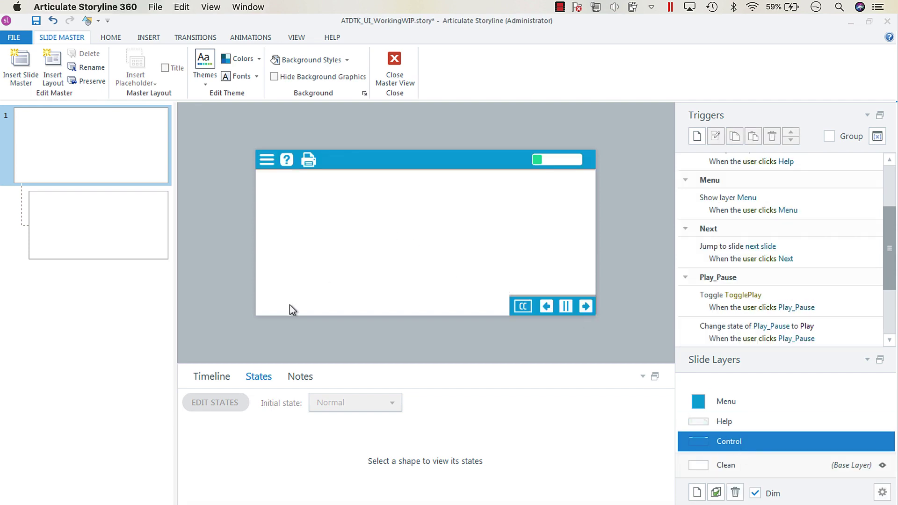
click(211, 376)
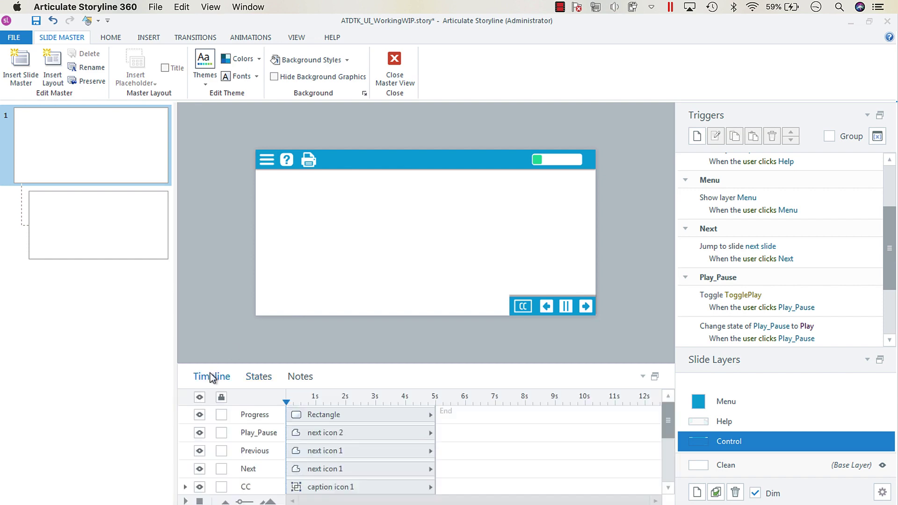
click(313, 159)
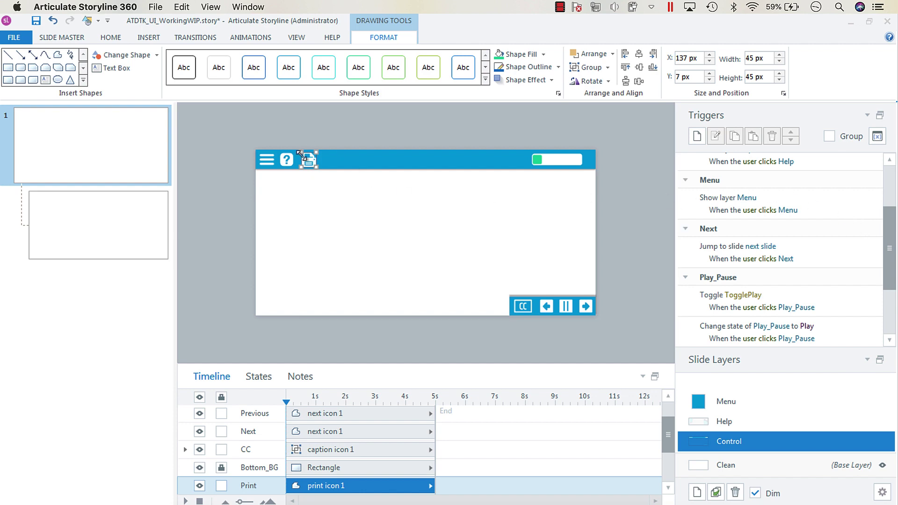
click(697, 136)
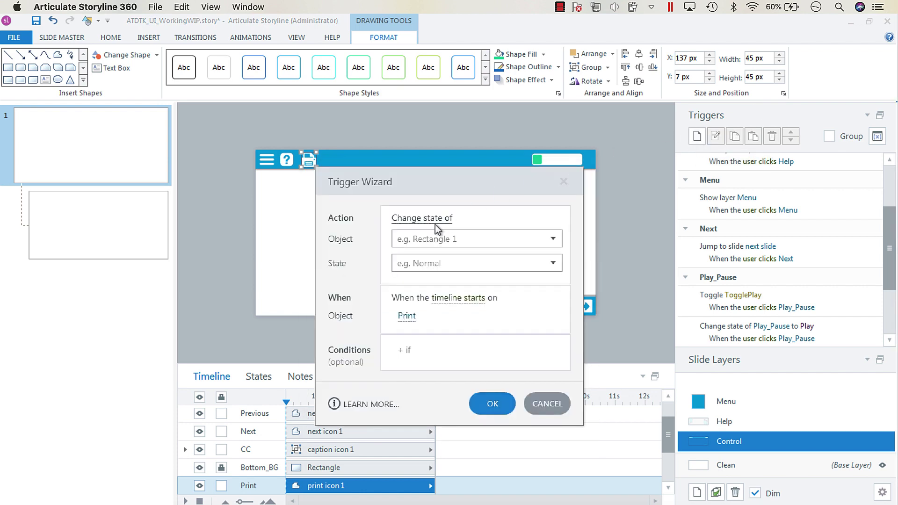
click(427, 228)
text(e)
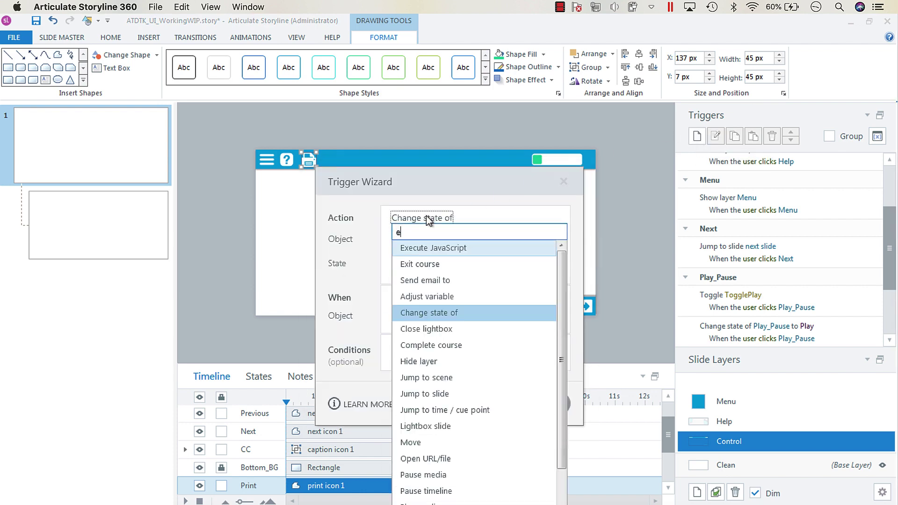
text(xecut)
key(Return)
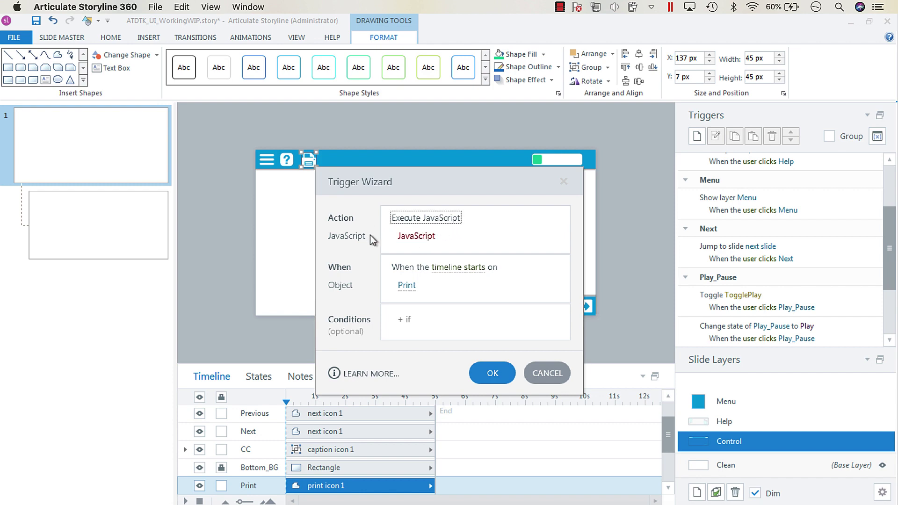
Paste the copied script into the Print trigger's JavaScript, and save the trigger
click(421, 237)
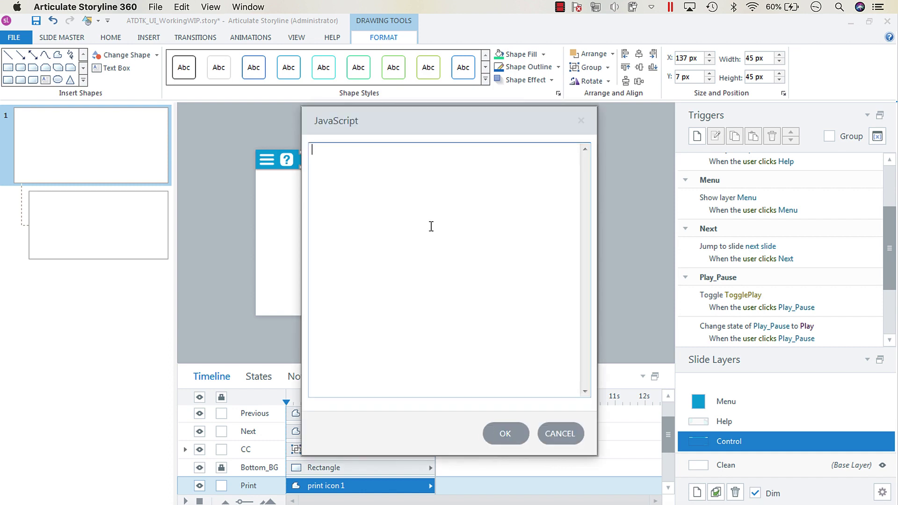
key(ctrl+v)
click(504, 437)
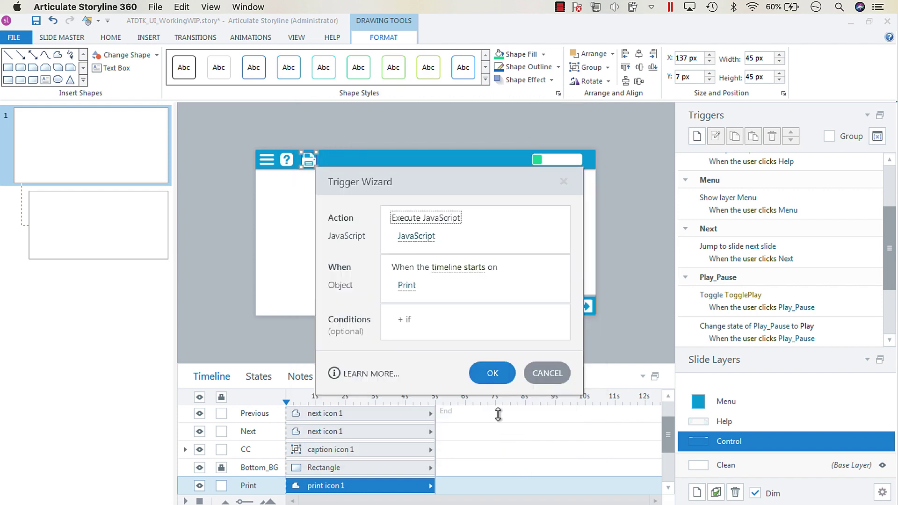
click(492, 375)
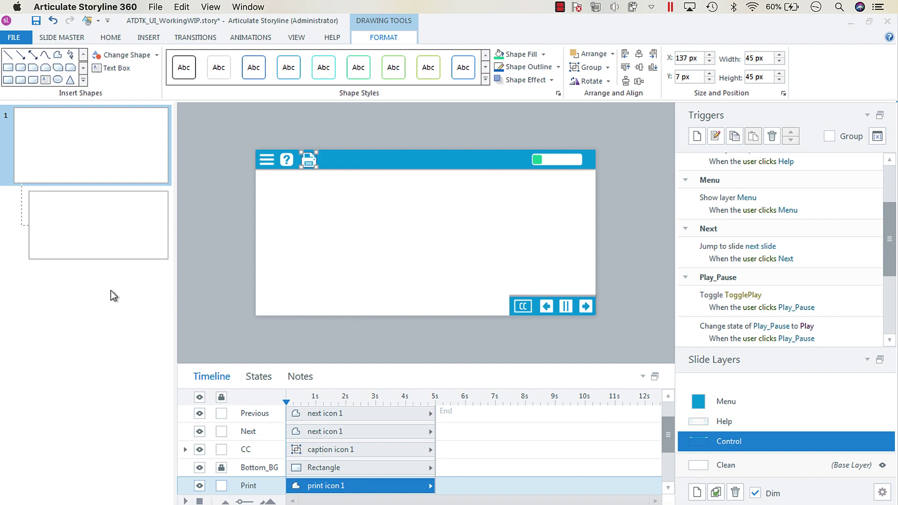
Draw a rectangular hotspot over the hamburger menu icon on the Control layer
click(136, 40)
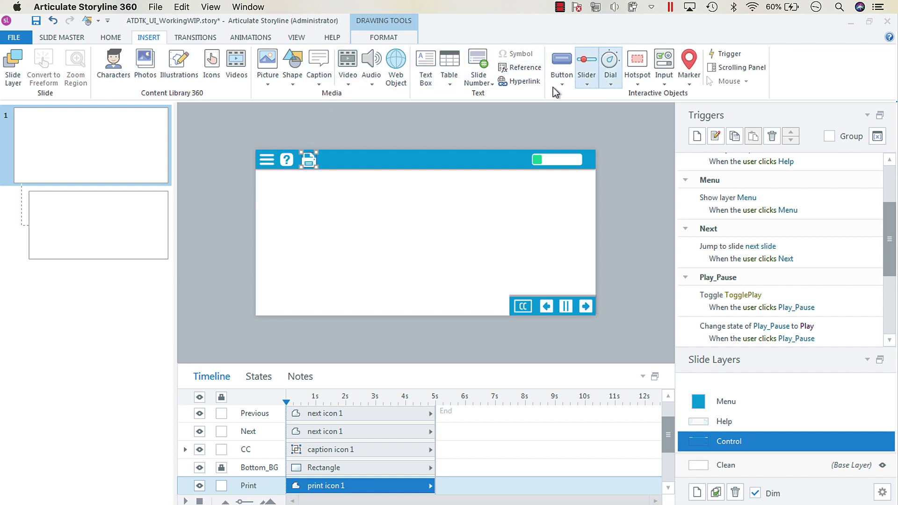
click(663, 75)
click(637, 83)
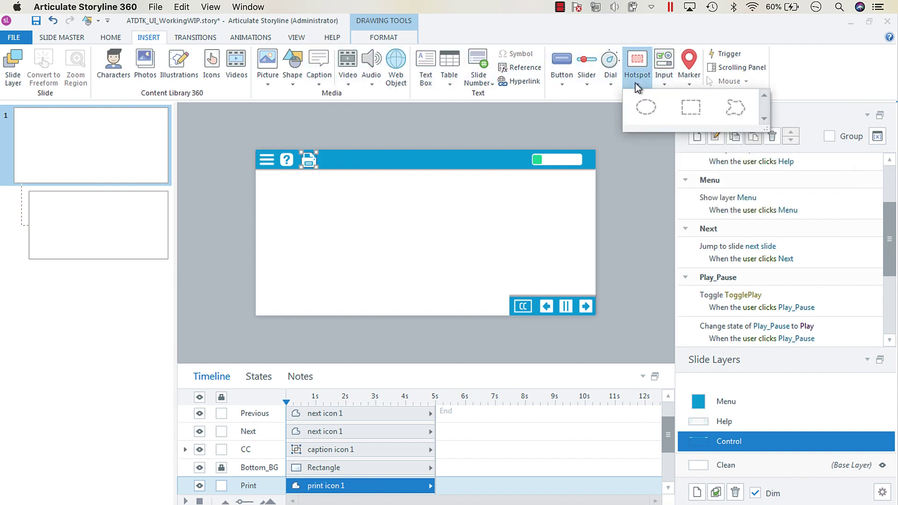
click(707, 114)
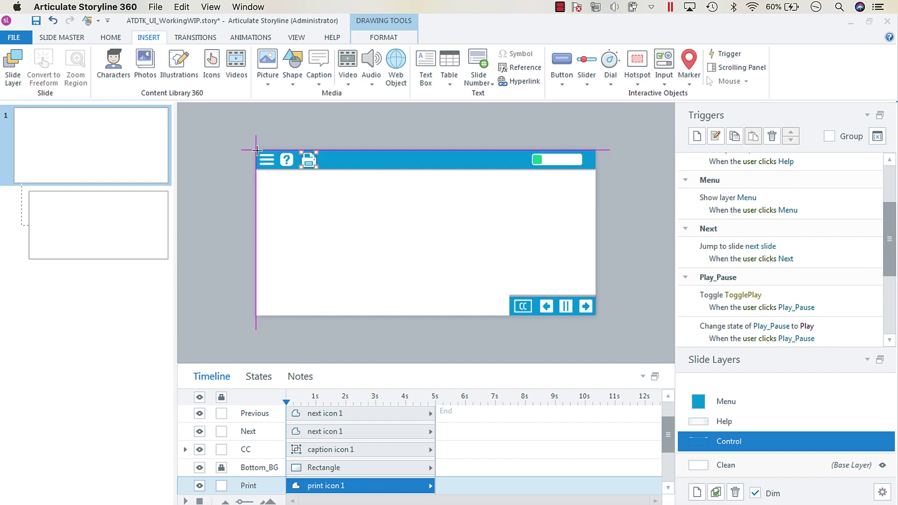
drag(256, 149, 279, 170)
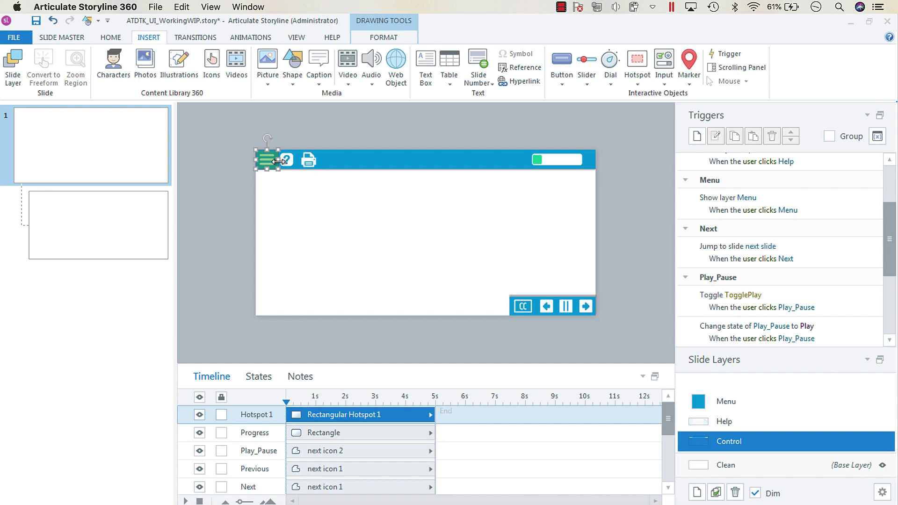
Move the hotspot from the Control layer to the same position on the Menu layer
key(Delete)
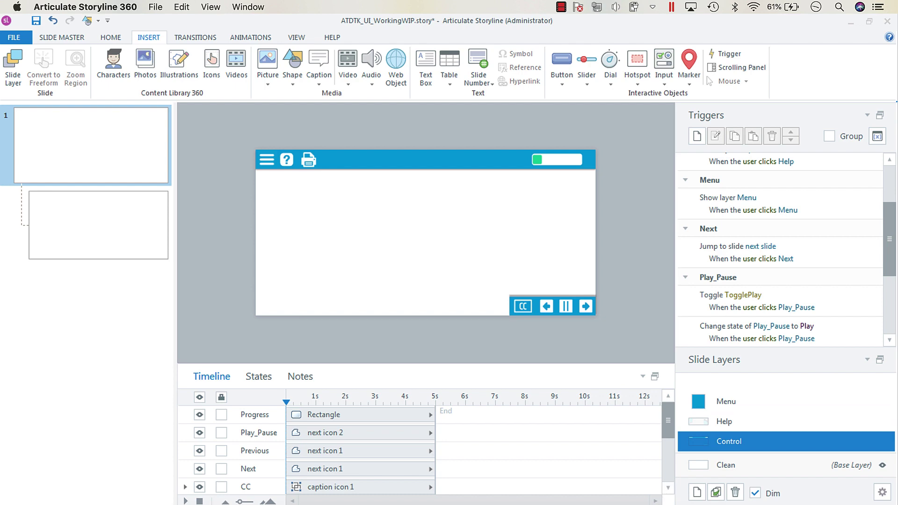
click(734, 402)
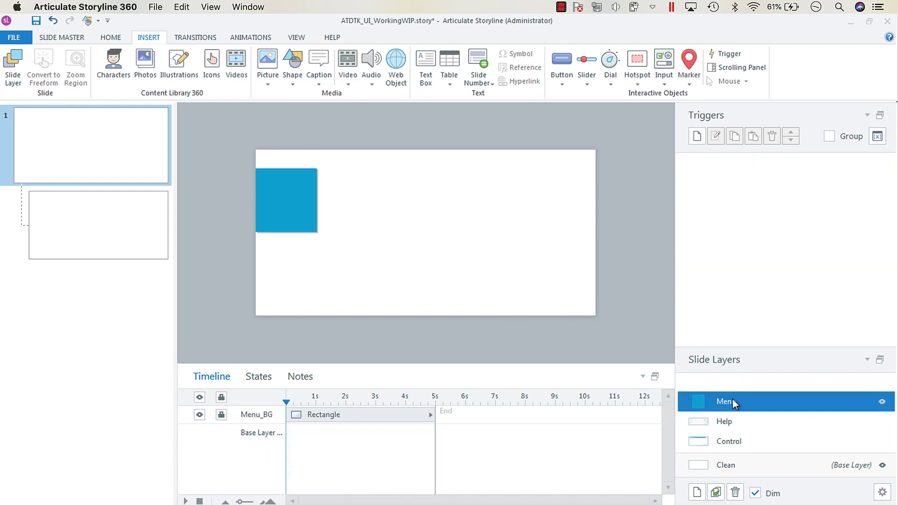
click(719, 447)
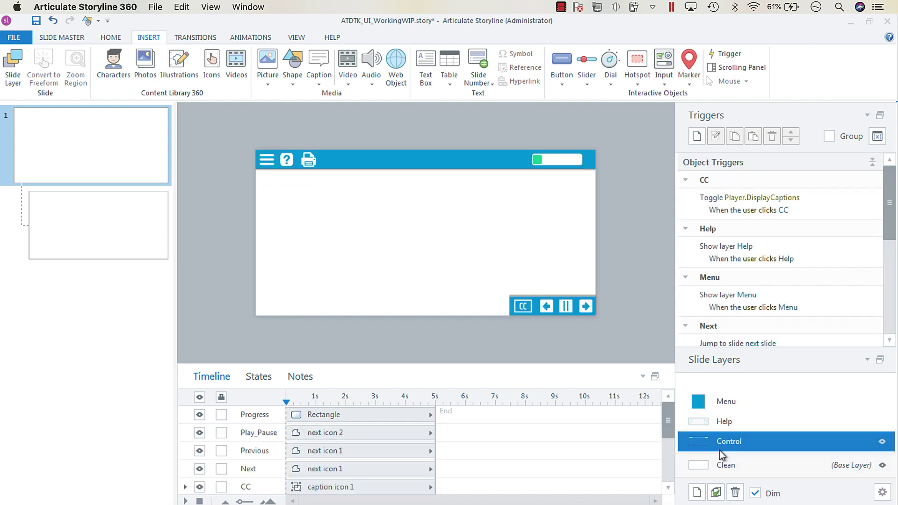
click(719, 402)
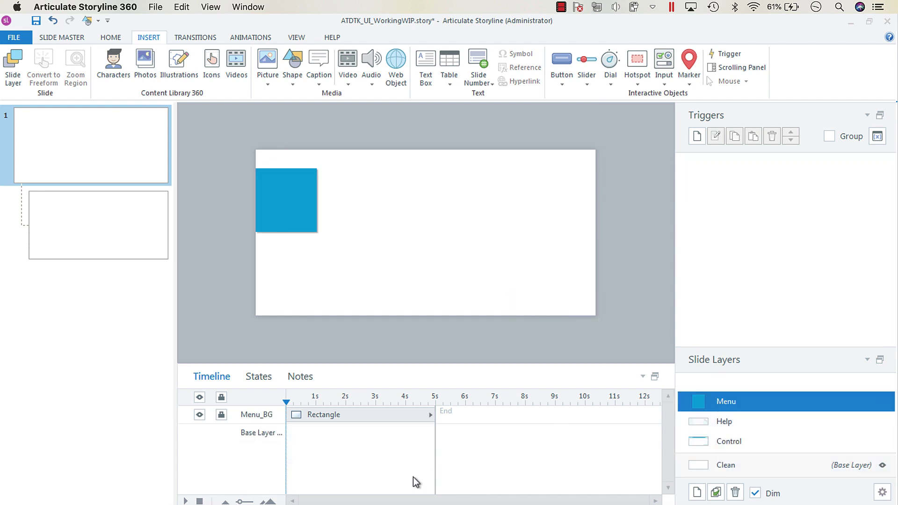
key(ctrl+v)
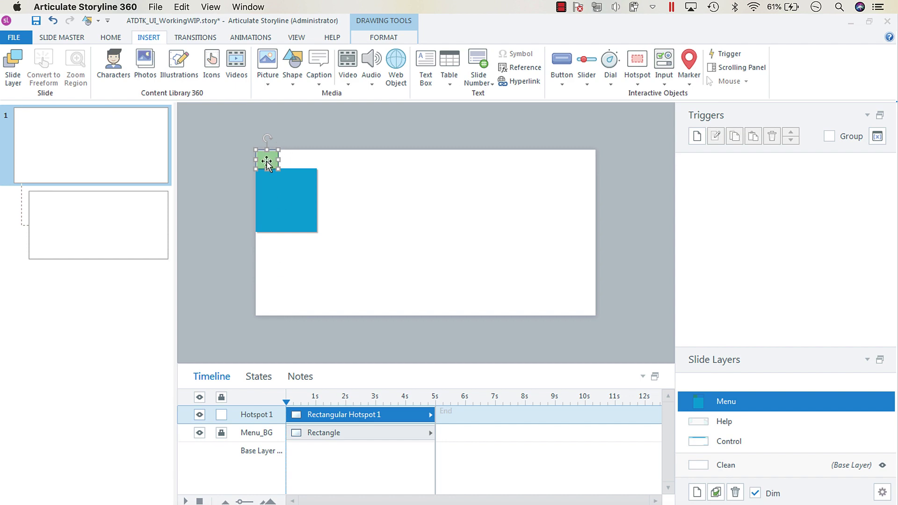
Add a trigger on the Menu layer that hides this layer when the user clicks Hotspot 1
click(698, 137)
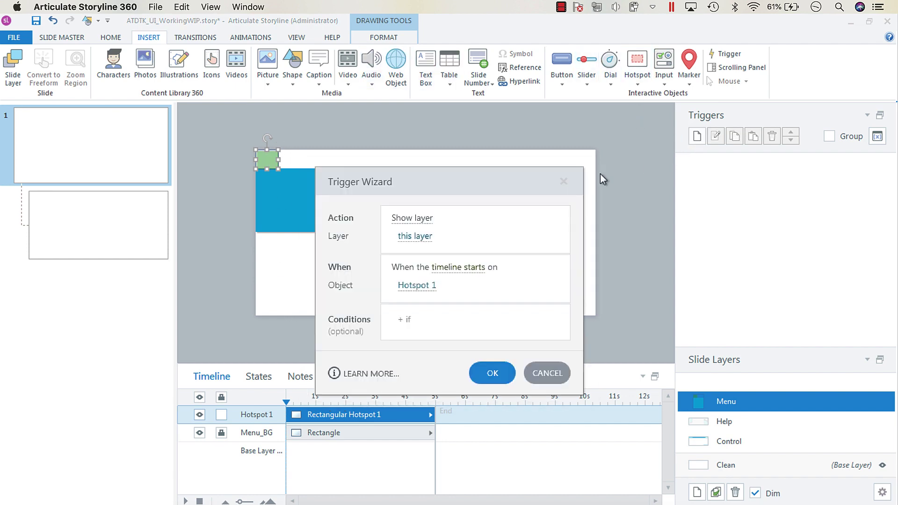
click(419, 219)
click(413, 305)
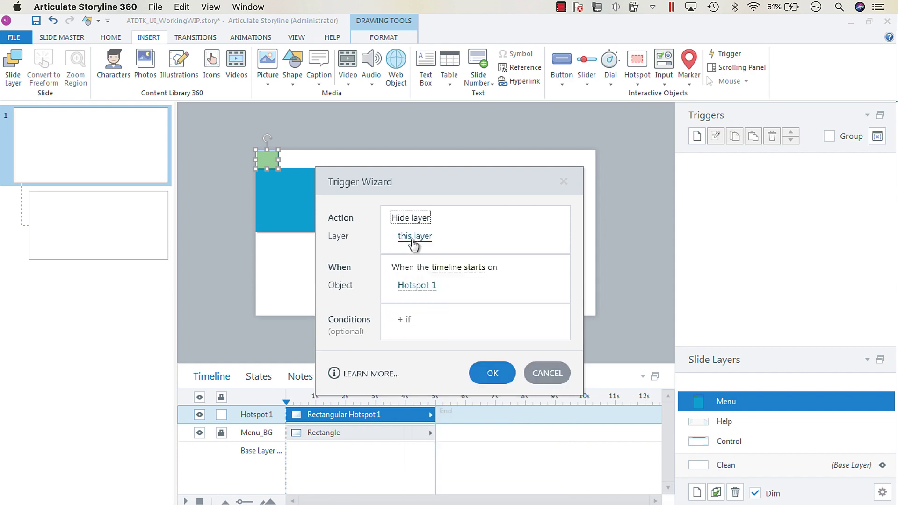
click(458, 268)
text(use)
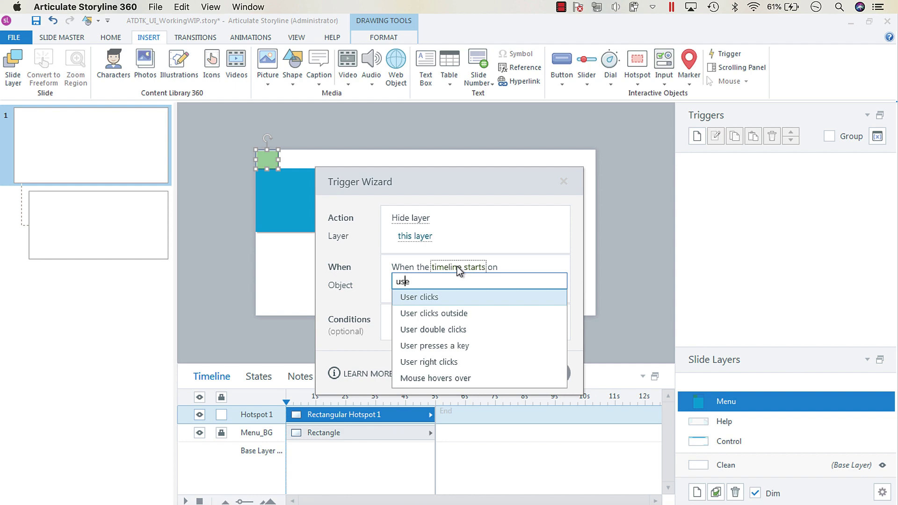
key(BackSpace)
key(BackSpace)
key(BackSpace)
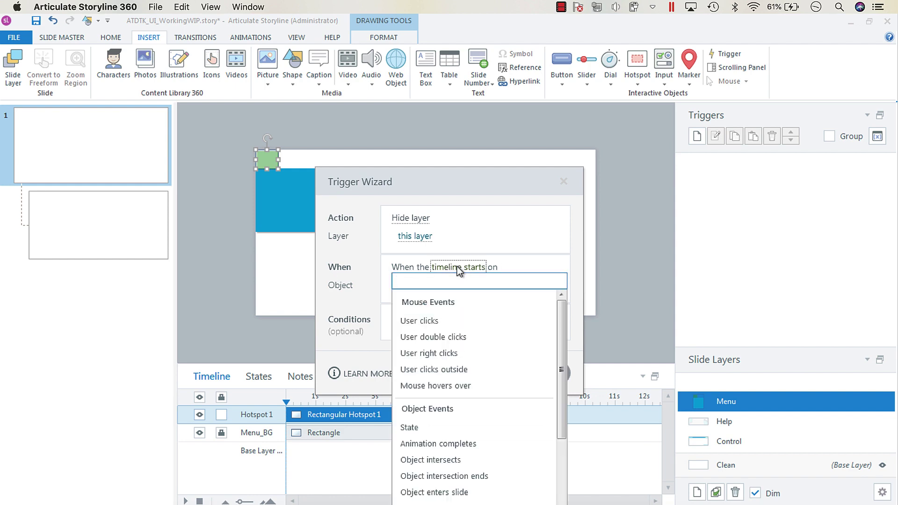
click(431, 321)
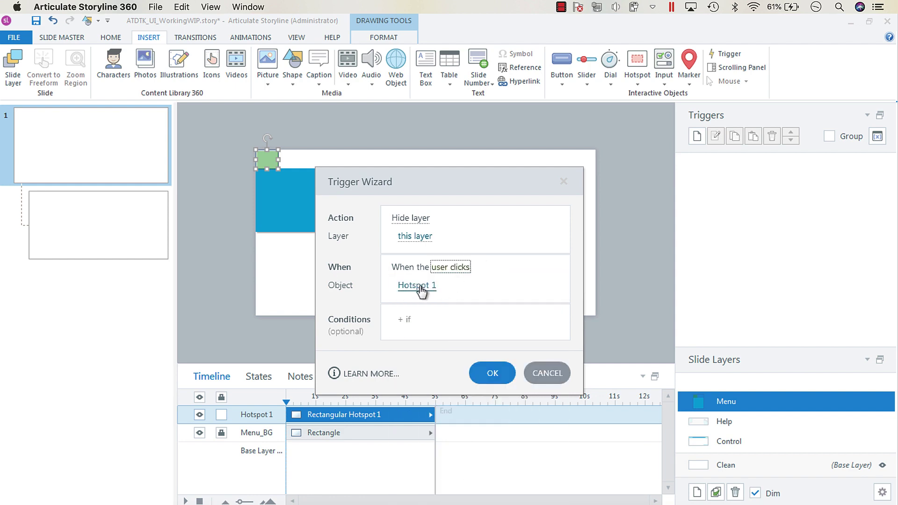
click(492, 374)
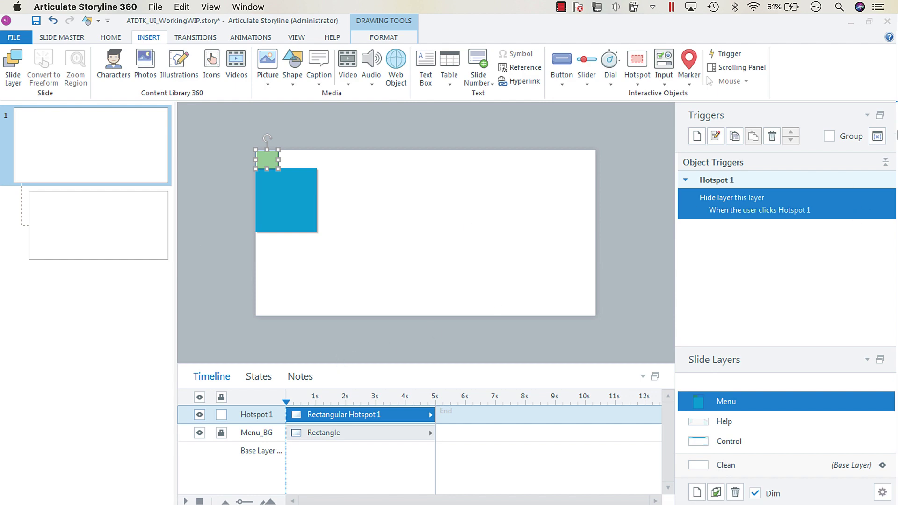
Create a project text variable named Title1 with default value Menu Item 1, copying the words "Menu Item" for reuse
click(878, 137)
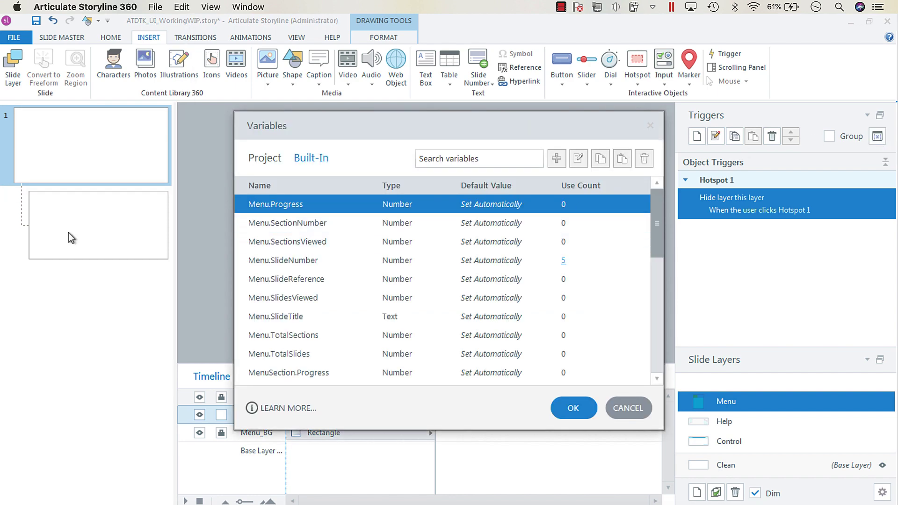
click(259, 161)
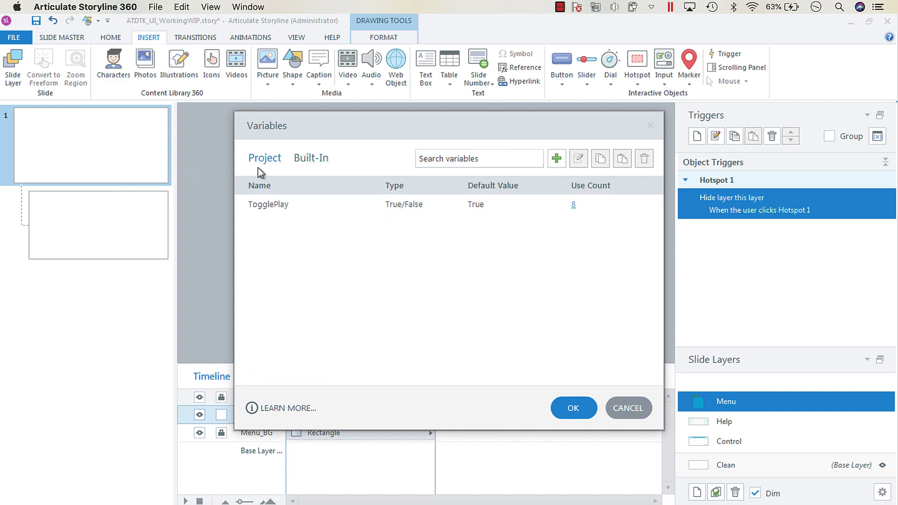
click(556, 159)
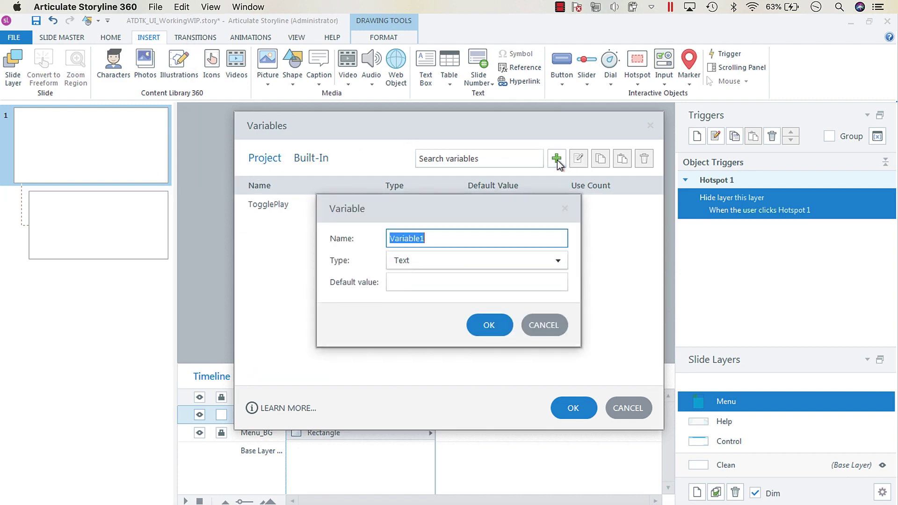
text(Title1)
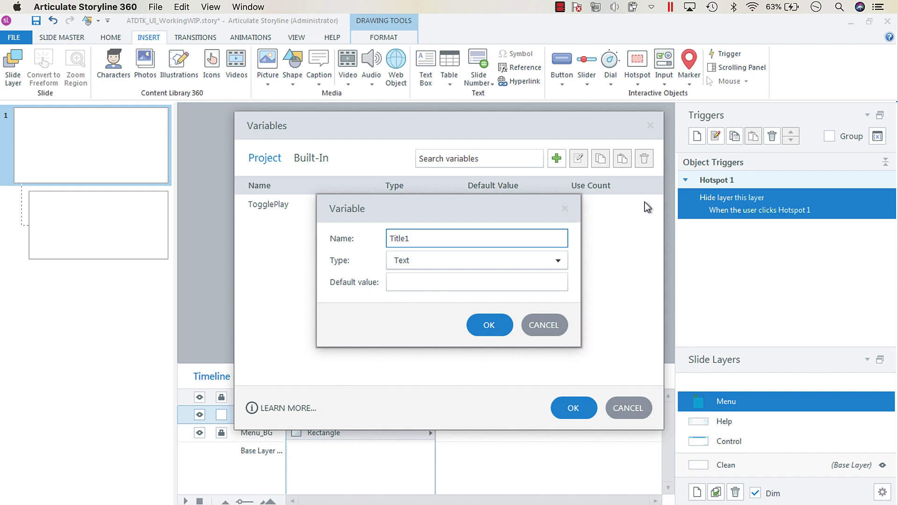
click(446, 282)
text(Menu)
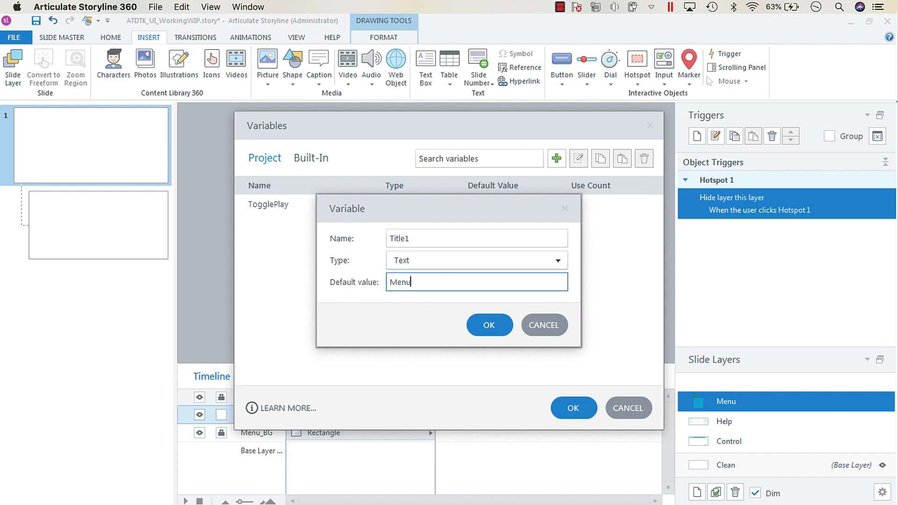
text( Item 1)
drag(429, 282, 359, 283)
key(super+c)
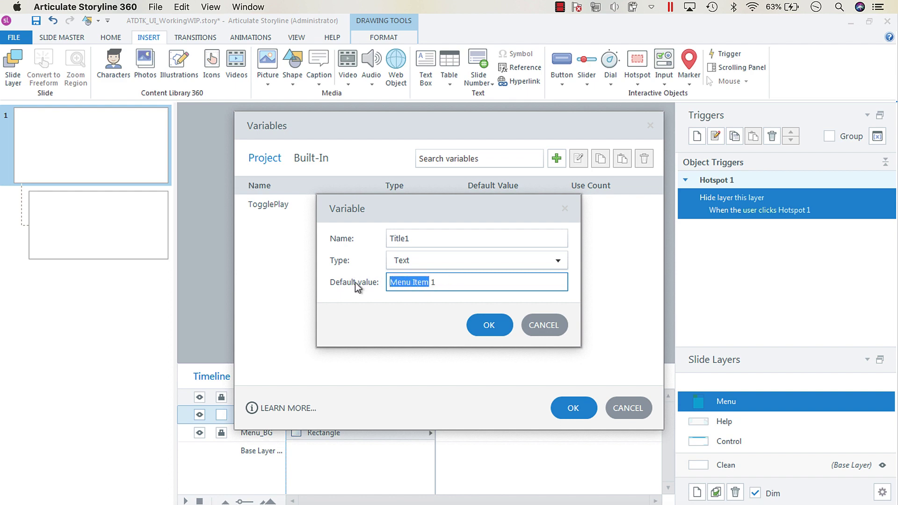
click(495, 322)
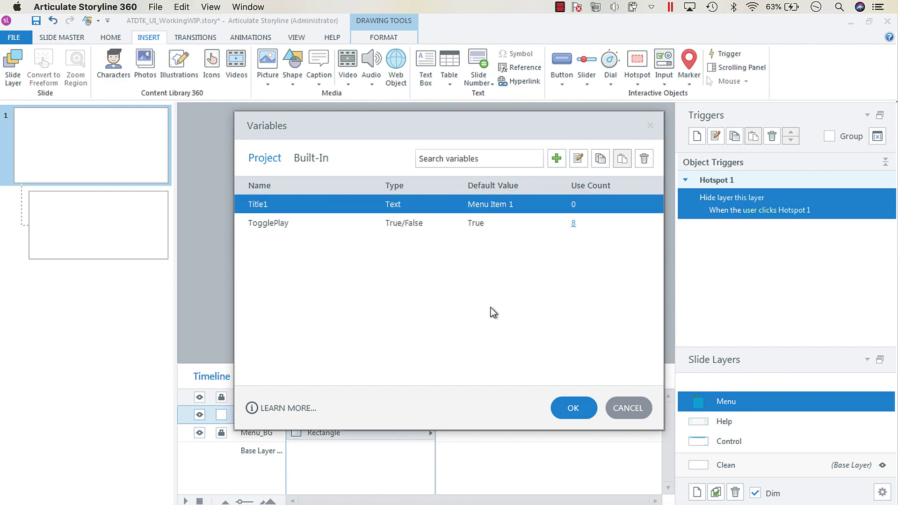
Create a project text variable named Title2 with default value Menu Item 2
click(556, 159)
text(Title2)
click(477, 281)
text(Menu Item)
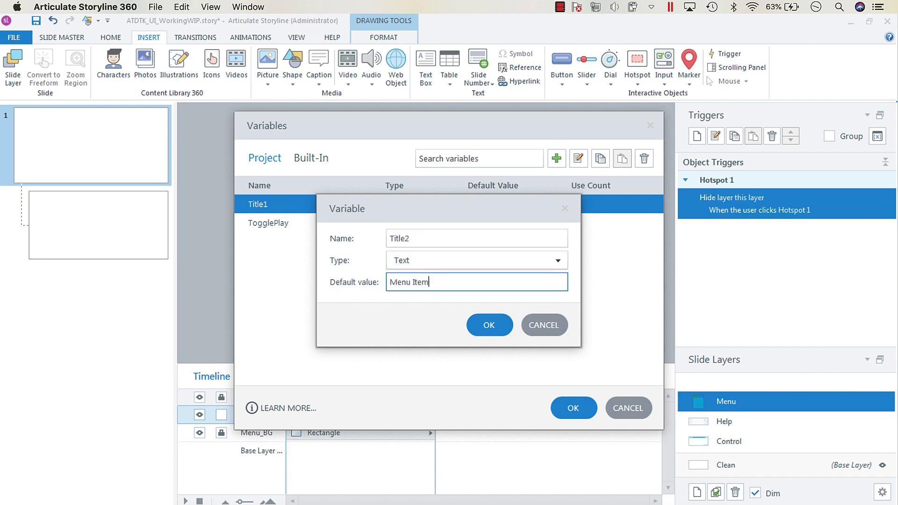
text(2)
key(Return)
Create text variables Title3 through Title6 with default values Menu Item 3 through Menu Item 6, and save the variable list
click(564, 161)
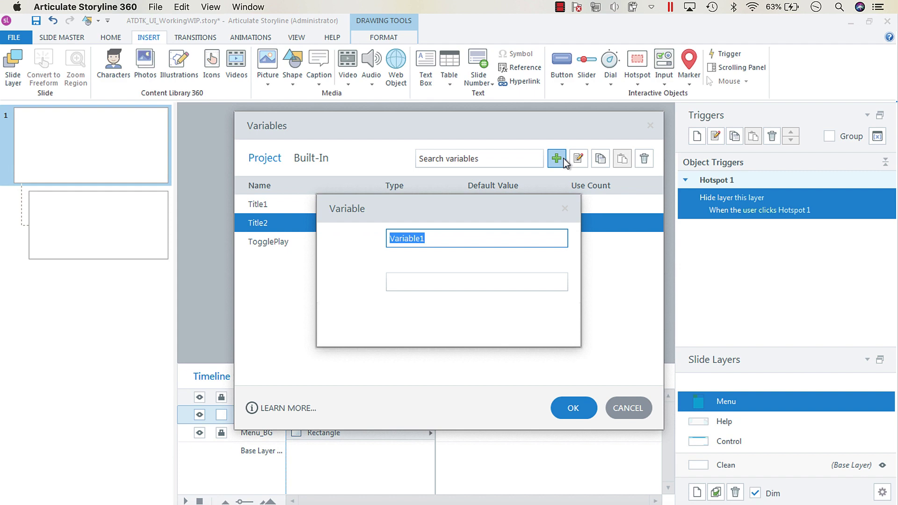
text(Title3)
key(Tab)
key(Tab)
text(M)
key(BackSpace)
key(super+v)
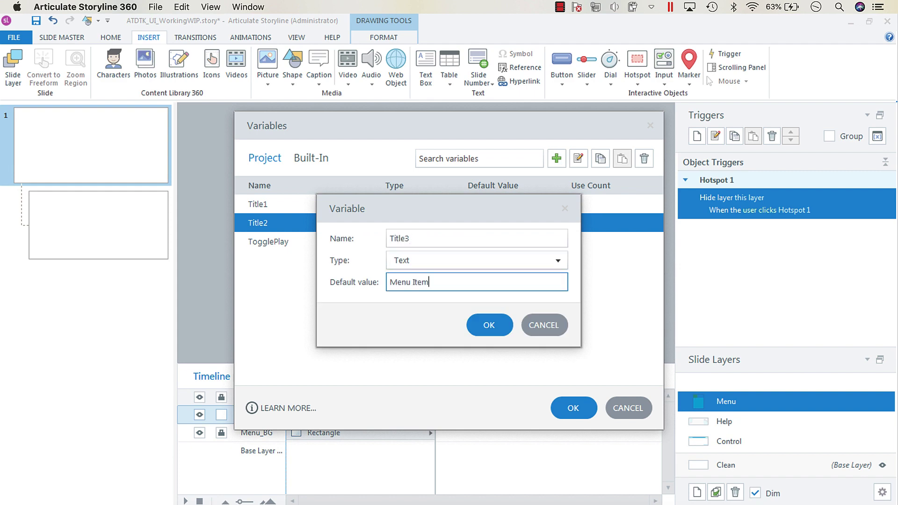
text(3)
key(Return)
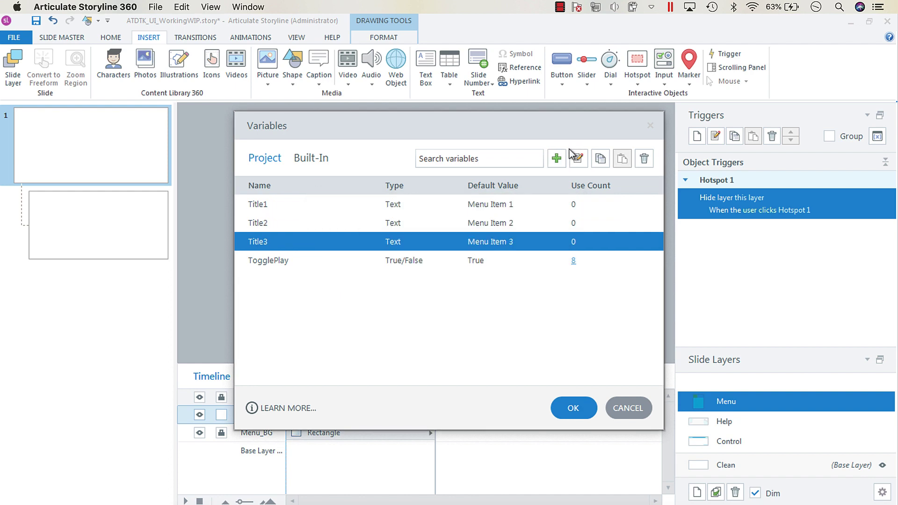
click(556, 159)
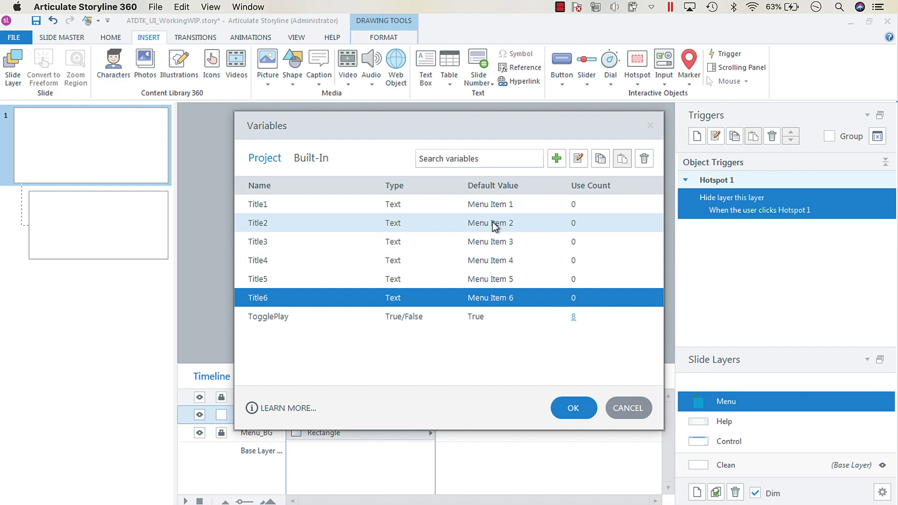
click(573, 411)
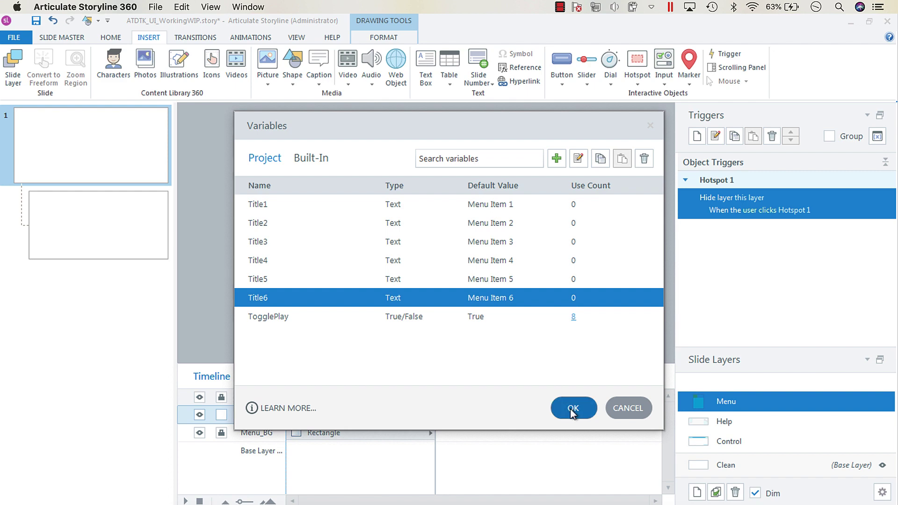
Draw a text box across the top of the blue menu rectangle on the Menu layer
click(111, 38)
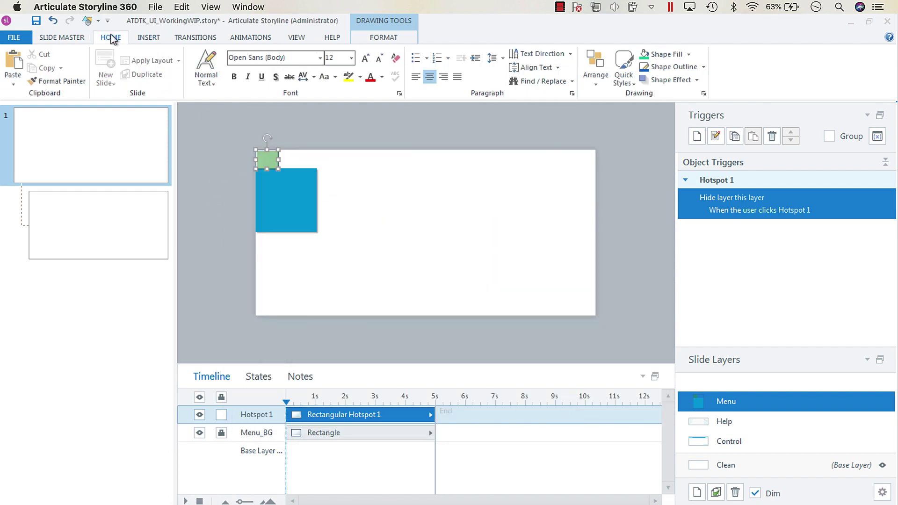
click(148, 38)
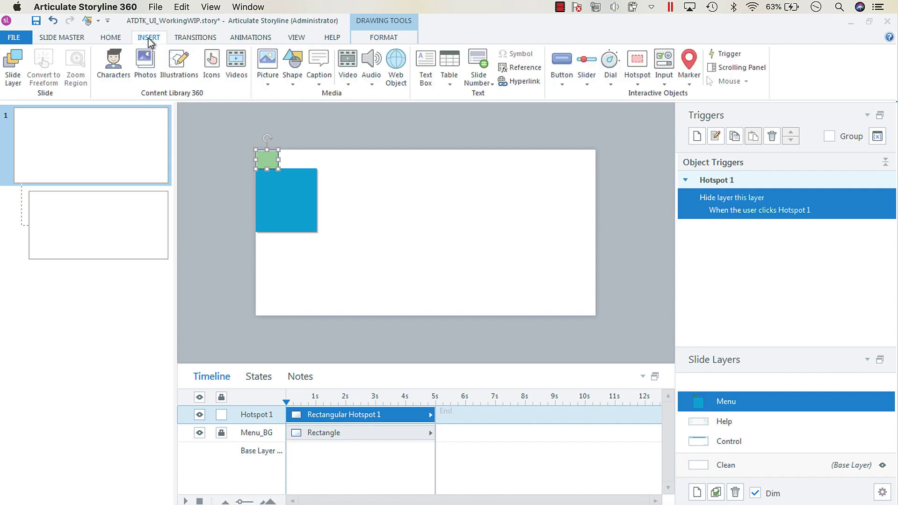
click(424, 65)
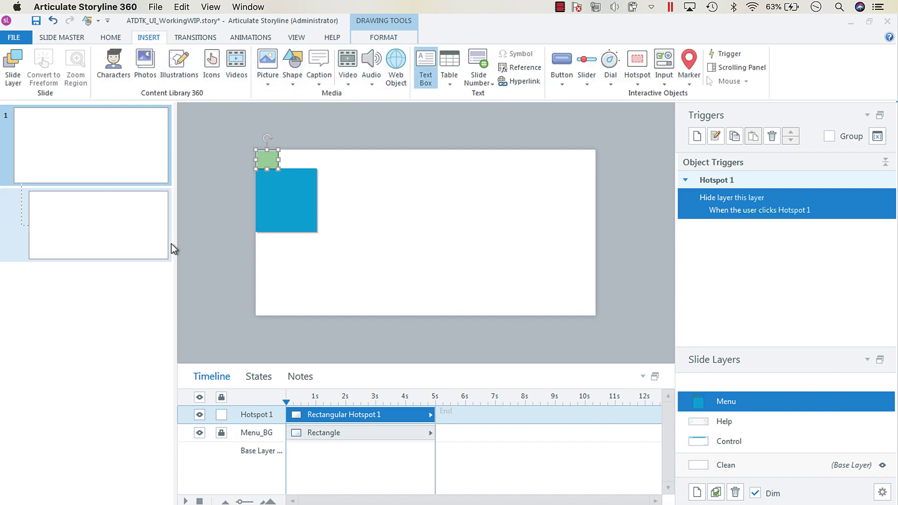
click(256, 173)
drag(256, 173, 314, 182)
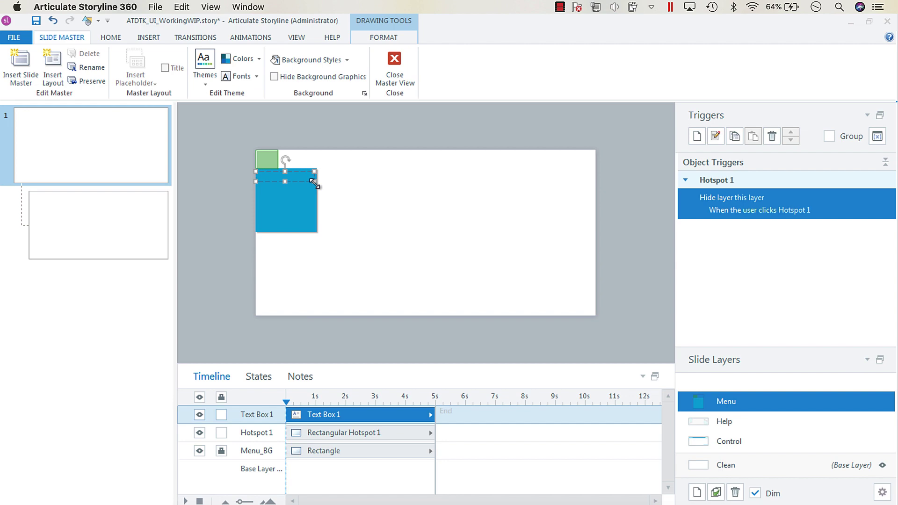
Insert a reference to the Title1 variable in the new text box
click(145, 36)
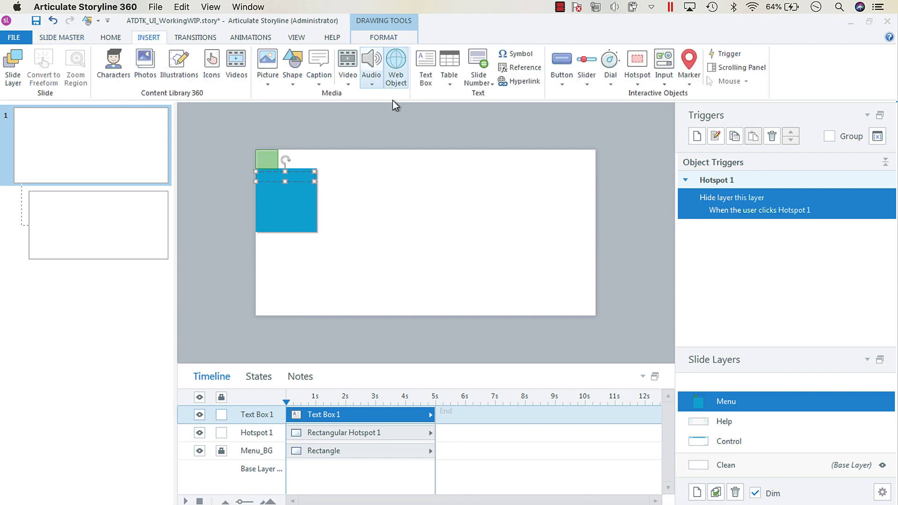
click(527, 70)
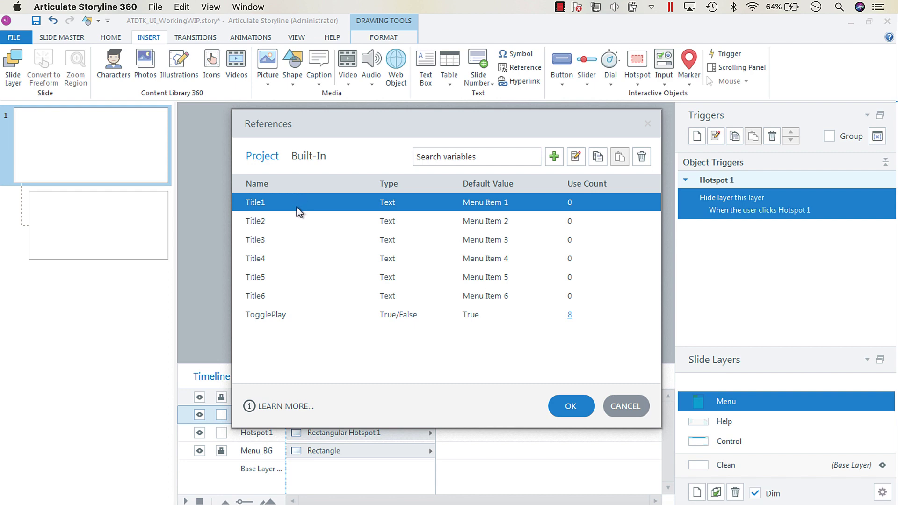
double_click(297, 207)
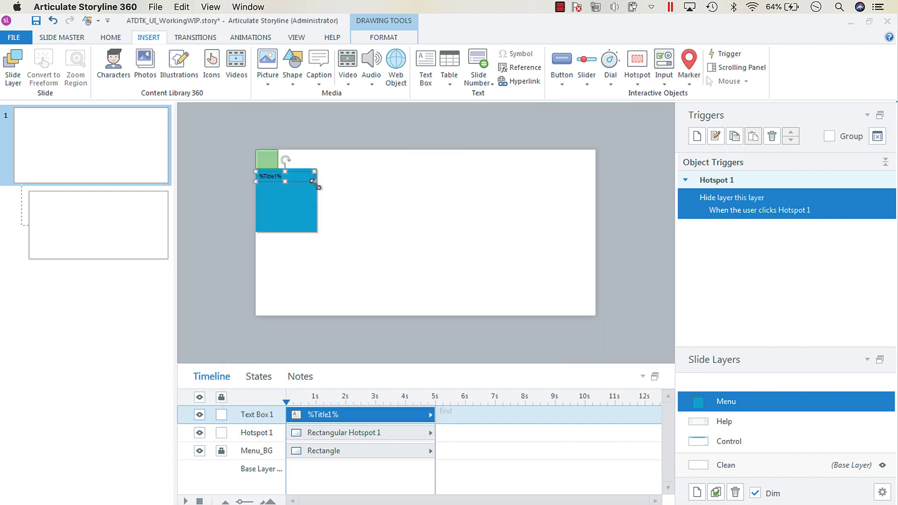
Duplicate the %Title1% text box down the blue menu rectangle and change the copies' references to %Title2% through %Title6%
key(ctrl+d)
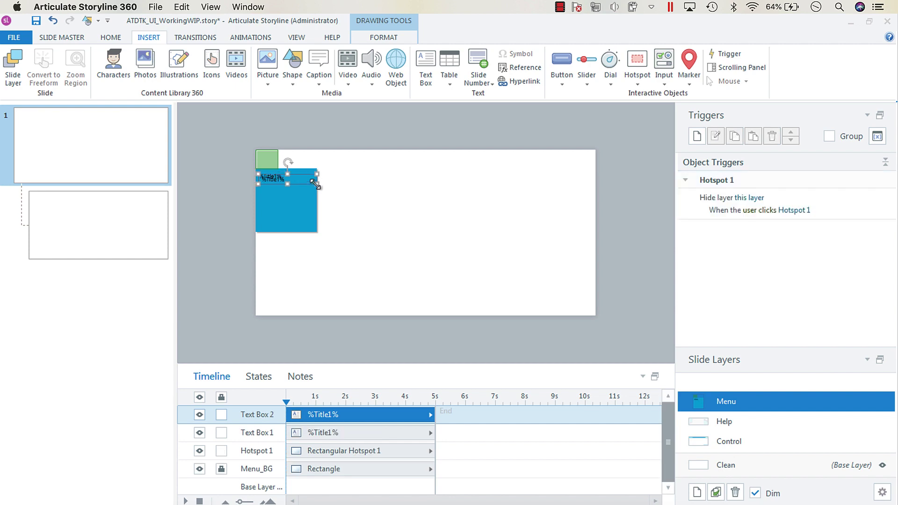
drag(307, 179, 304, 186)
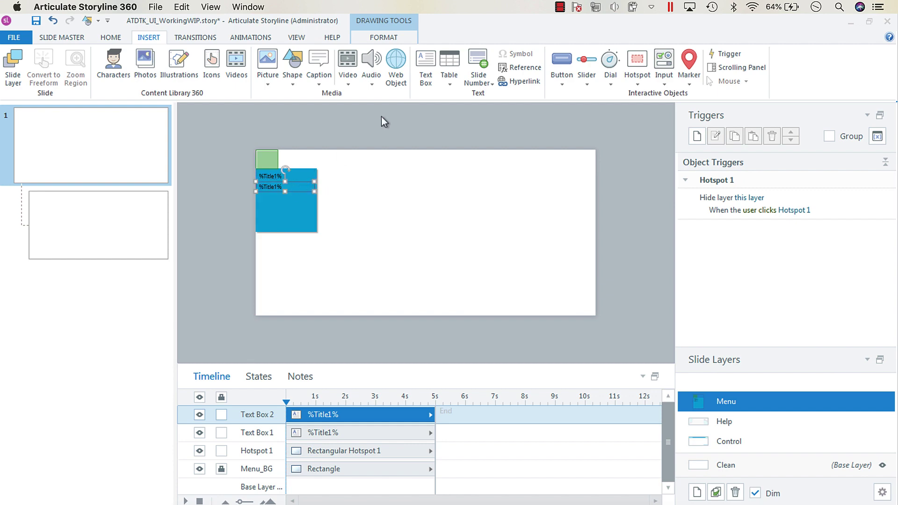
click(276, 188)
key(BackSpace)
text(2)
drag(296, 183, 295, 193)
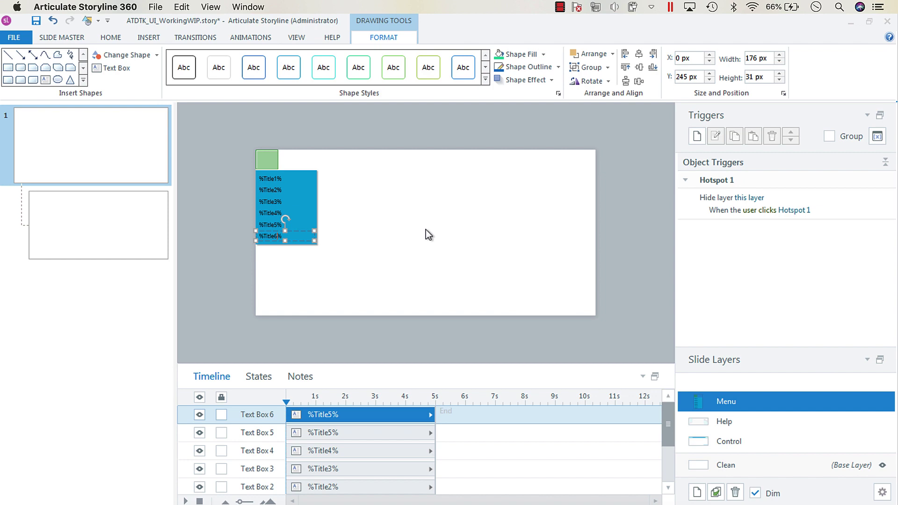
Add a trigger to the %Title1% text box that jumps to slide 1.1 S1_Slide1 when the user clicks it
click(599, 213)
click(260, 172)
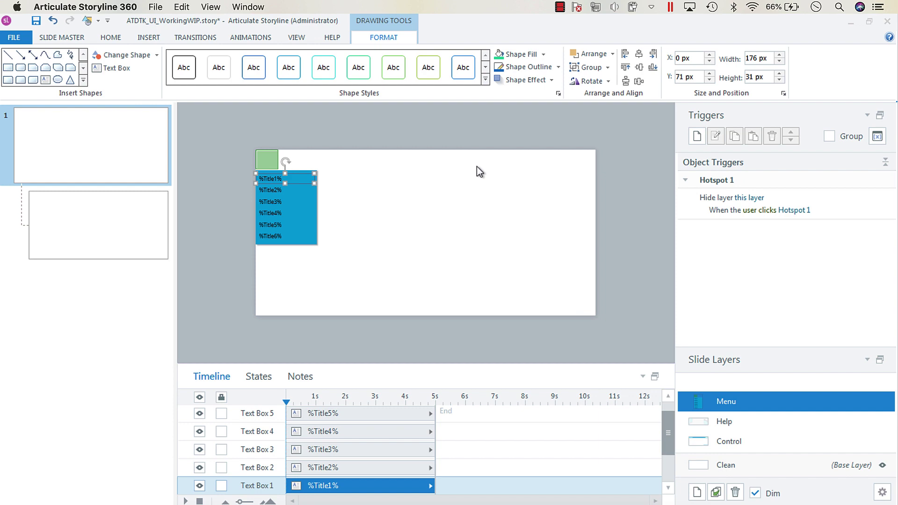
click(696, 136)
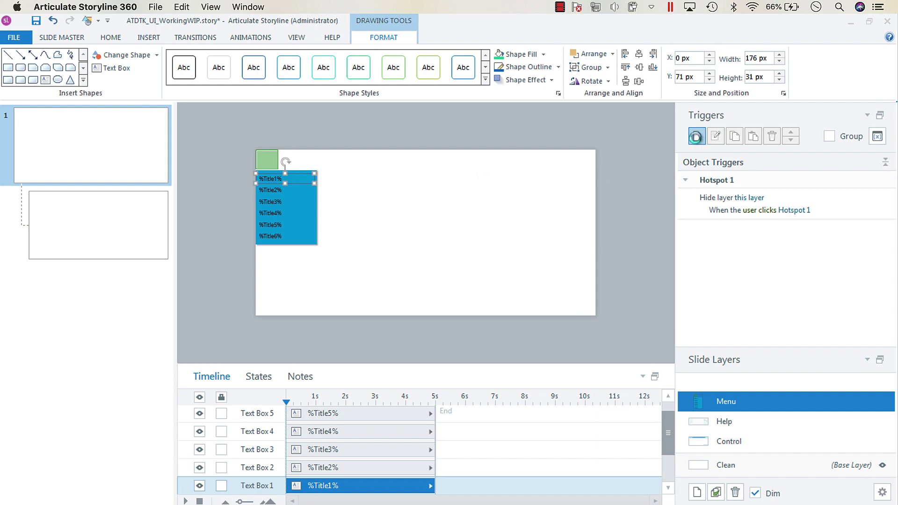
click(408, 218)
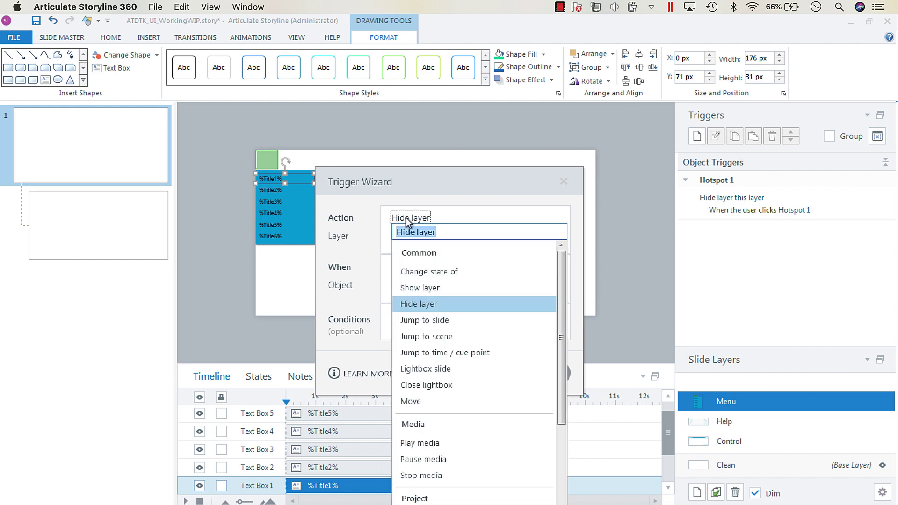
text(ju)
key(Down)
key(Return)
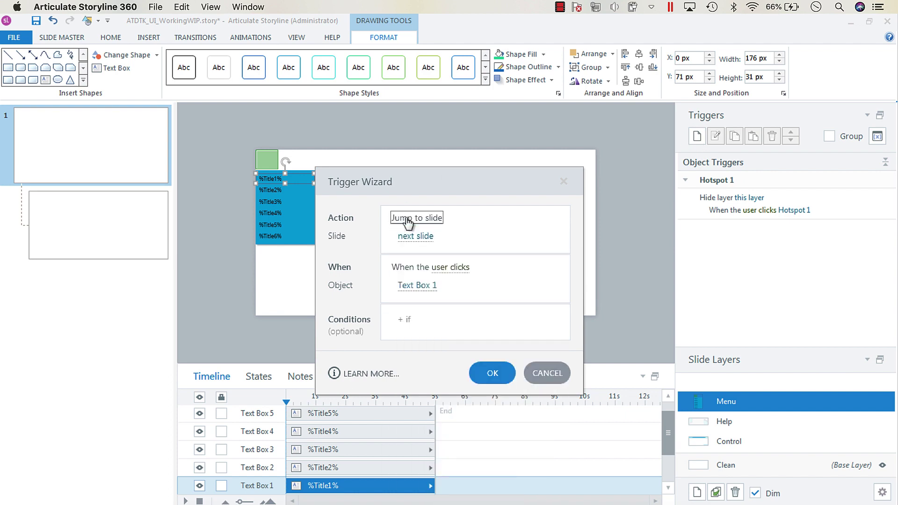
click(417, 236)
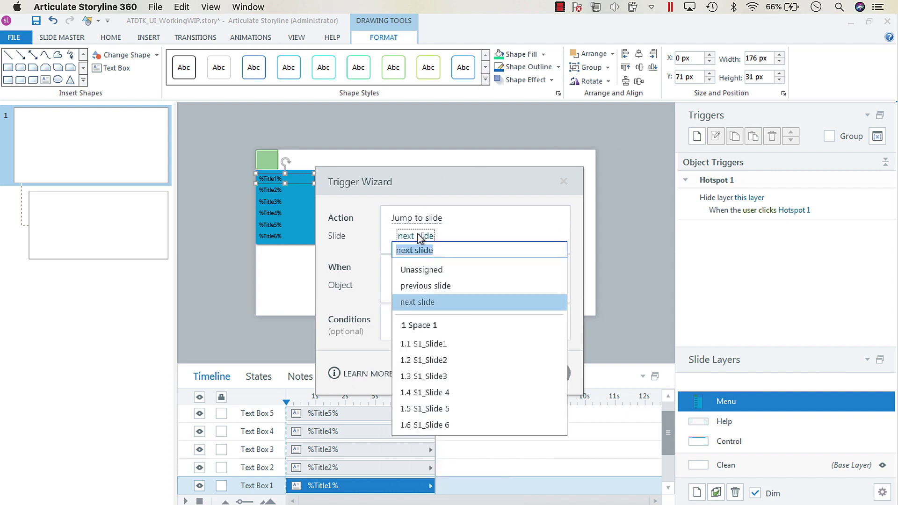
click(423, 344)
click(501, 377)
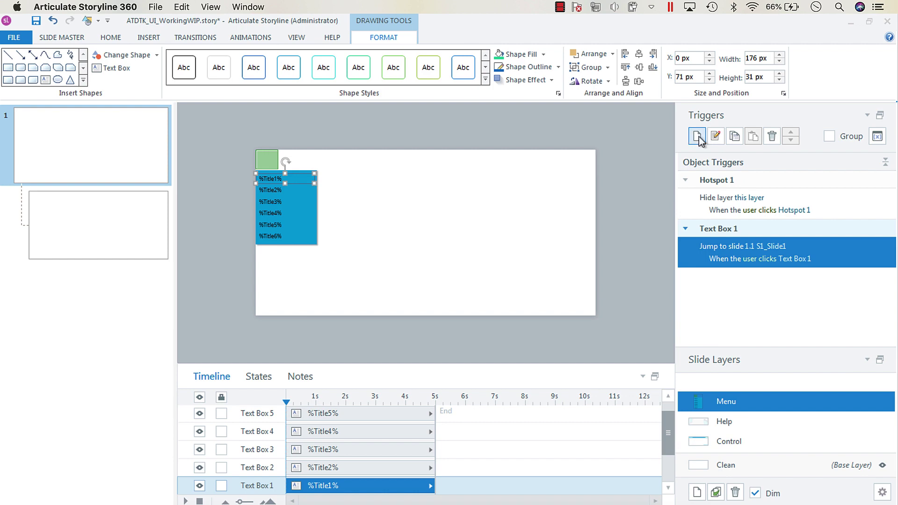
Duplicate the %Title1% text box's jump trigger and set the copy to jump to 1.2 S1_Slide2 when the user clicks Text Box 2
click(304, 192)
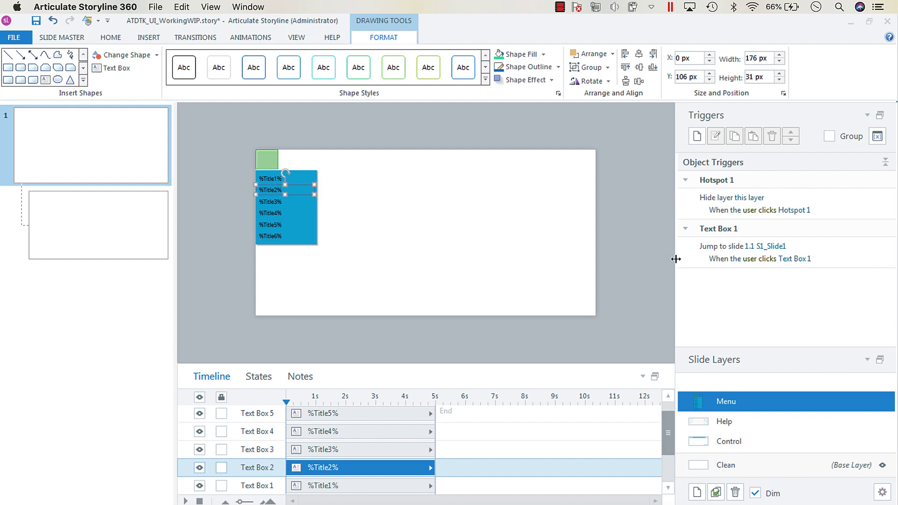
click(716, 262)
click(735, 136)
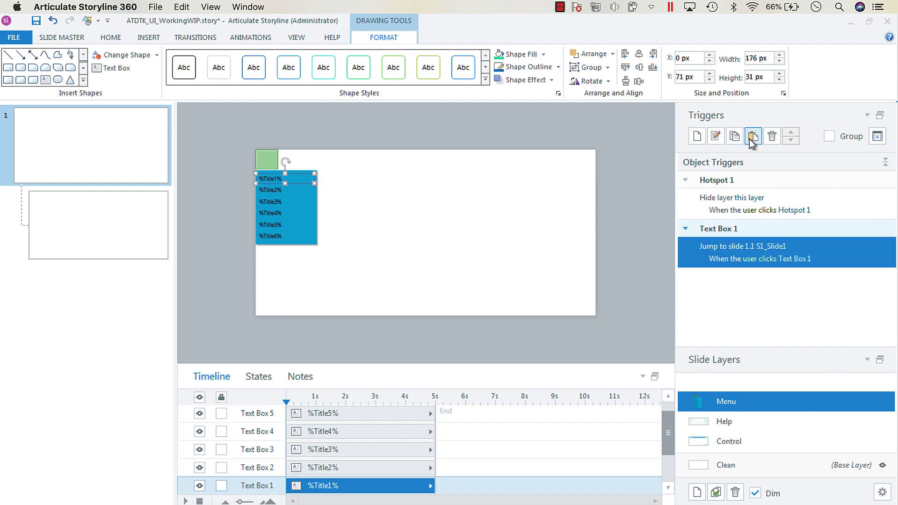
click(753, 136)
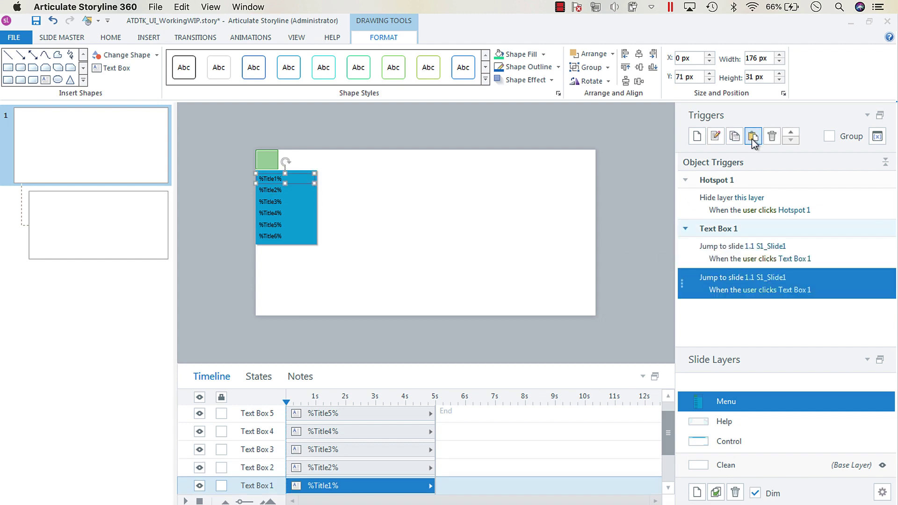
click(758, 279)
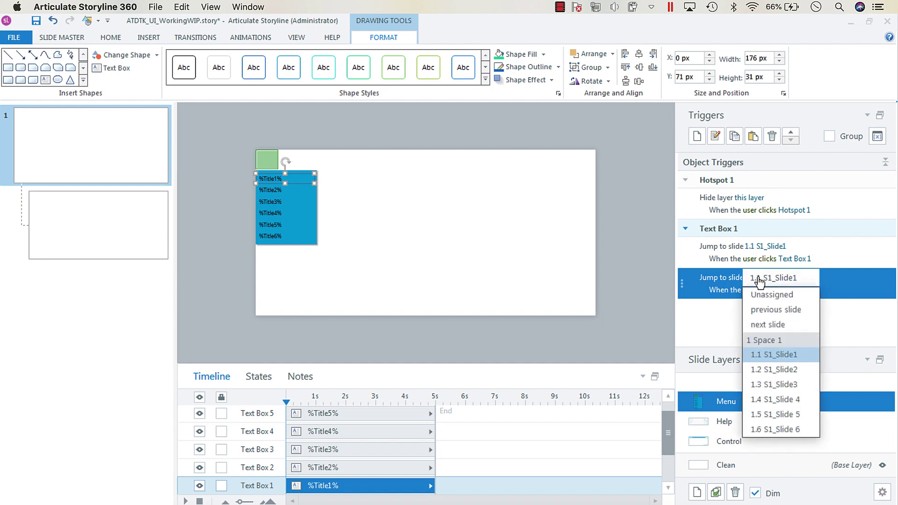
click(777, 369)
click(796, 290)
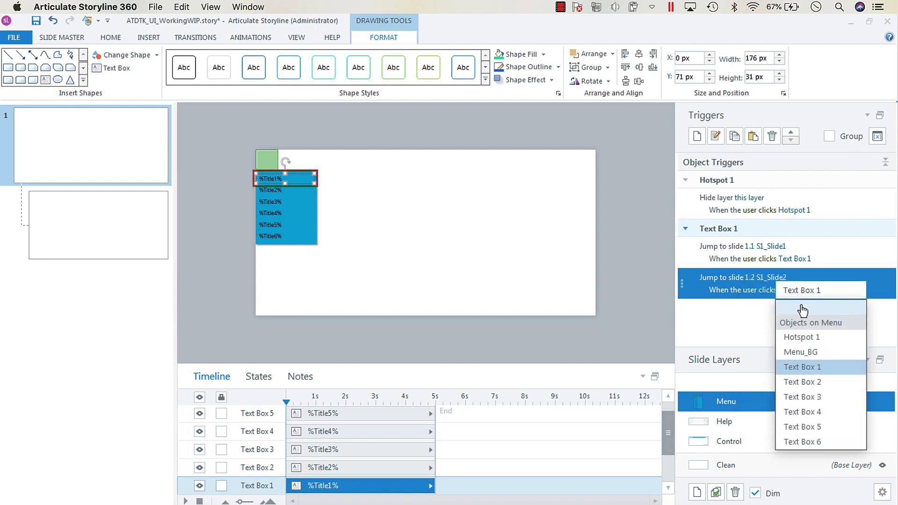
click(800, 382)
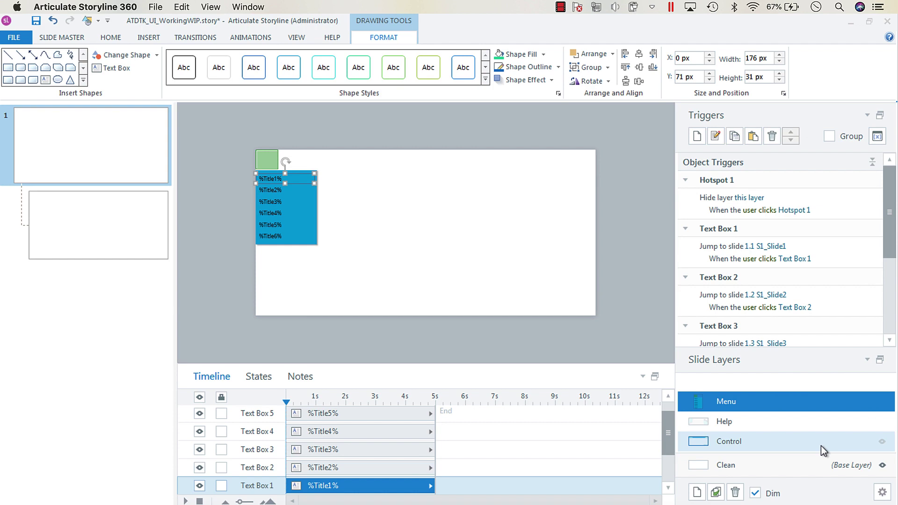
Return to the Control layer, close the slide master view and preview the current scene
click(728, 463)
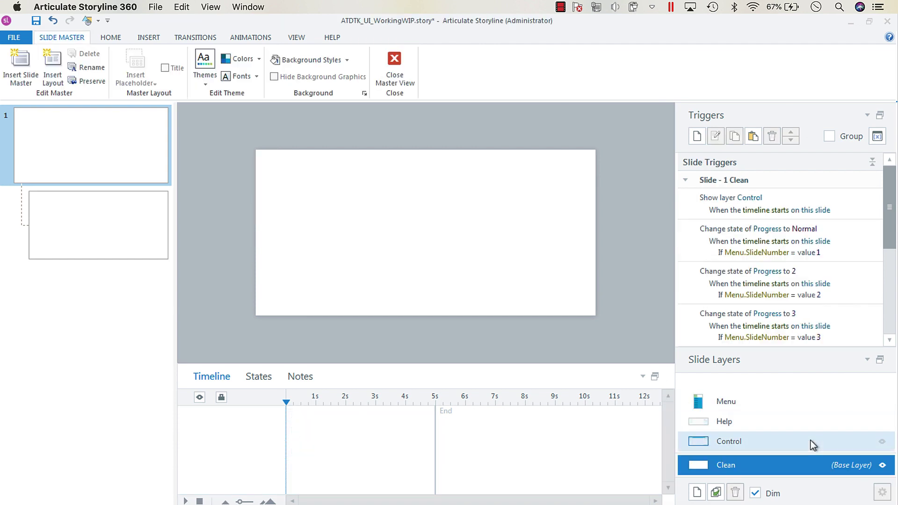
click(785, 440)
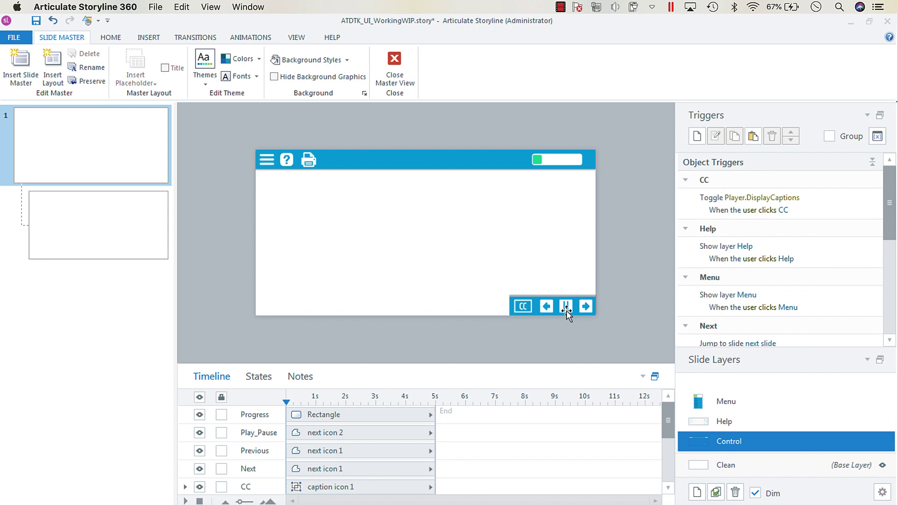
click(394, 67)
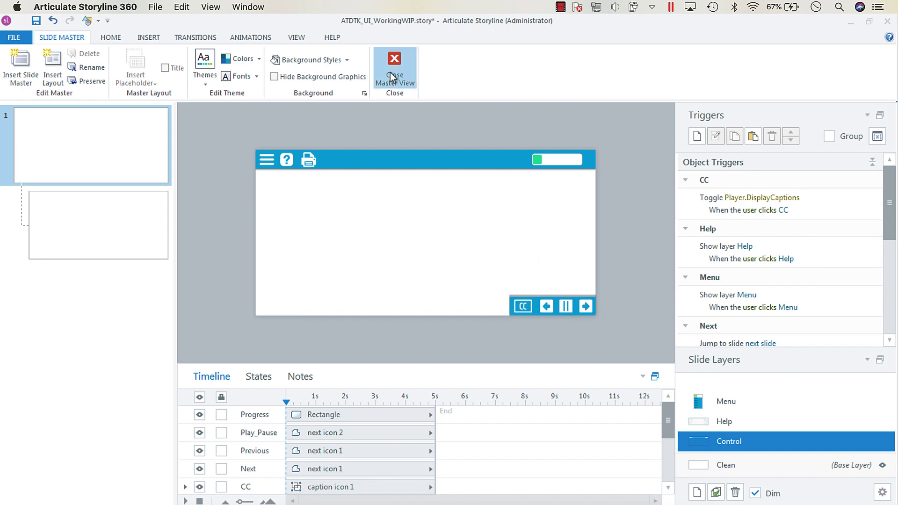
click(322, 84)
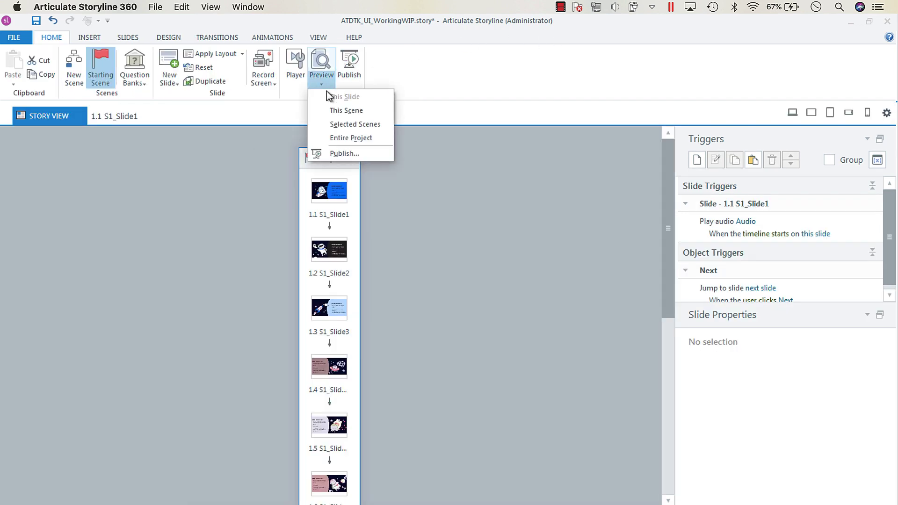
click(337, 114)
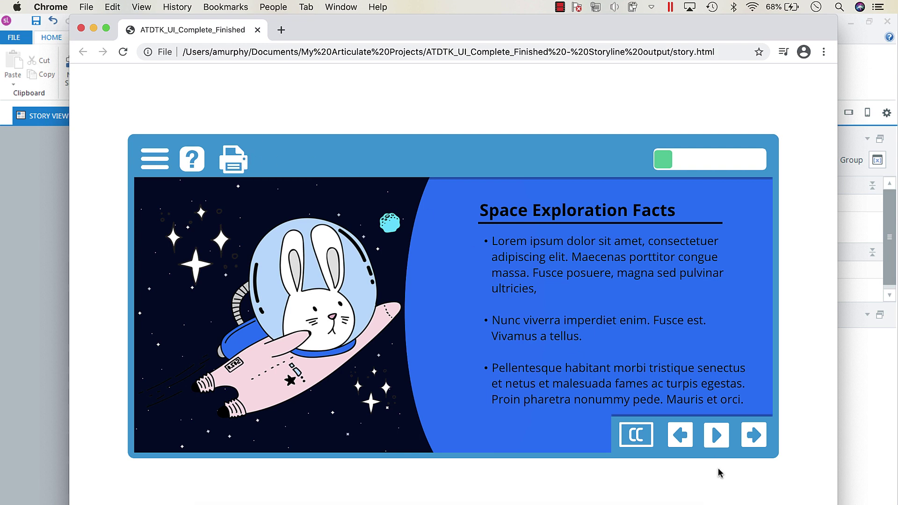
In the published course in Chrome, play the first slide and advance through the slides to the last one
click(729, 436)
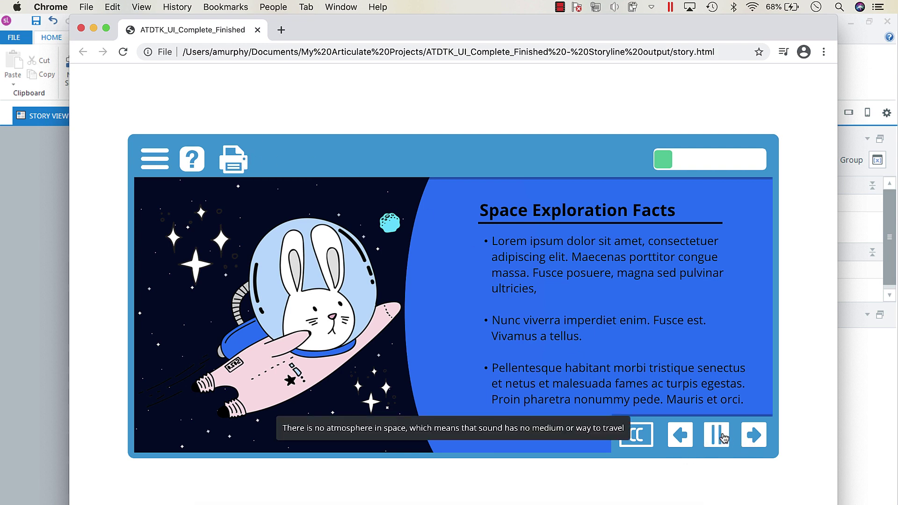
click(757, 437)
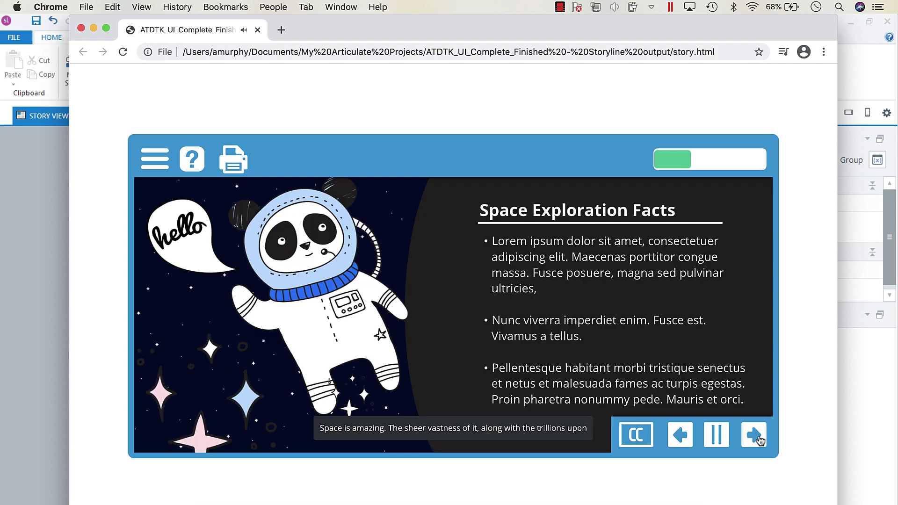
click(759, 439)
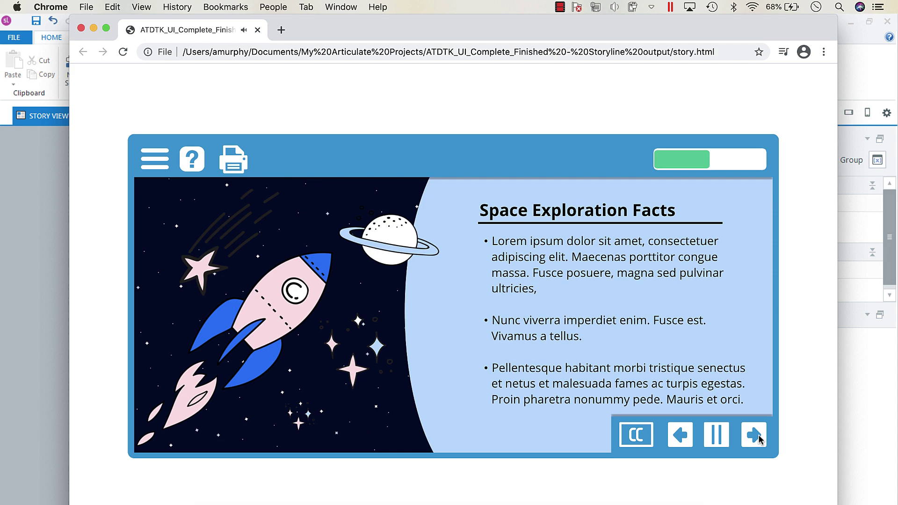
click(759, 438)
click(759, 439)
click(758, 439)
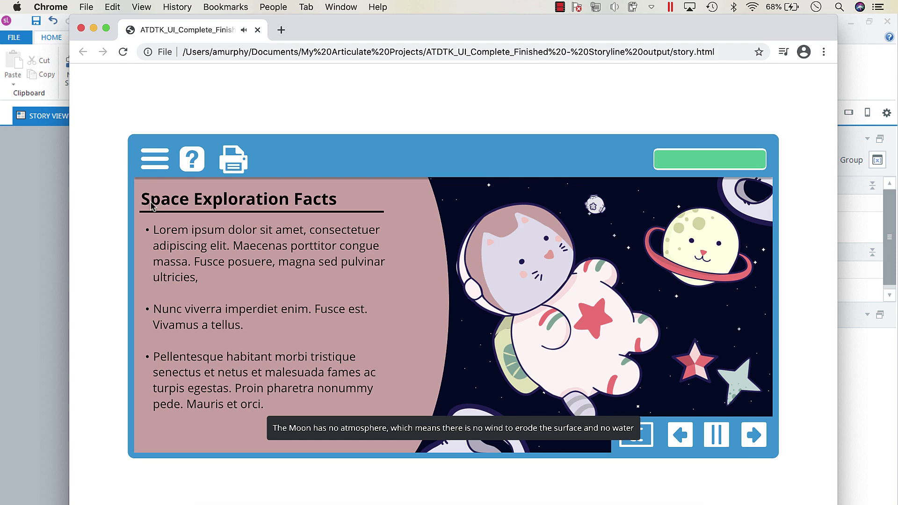
Test the published course's menu by jumping to Menu Items 1, 2 and 3, and check its print function without saving
click(146, 166)
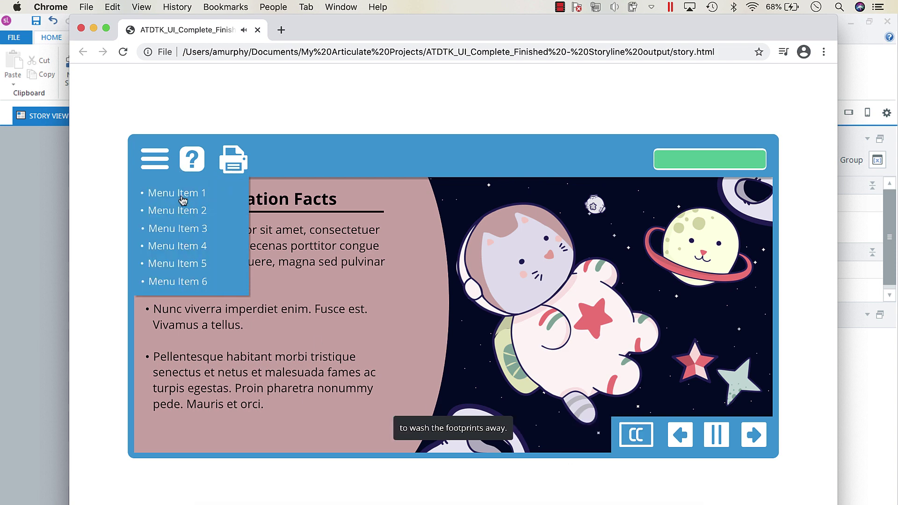
click(160, 194)
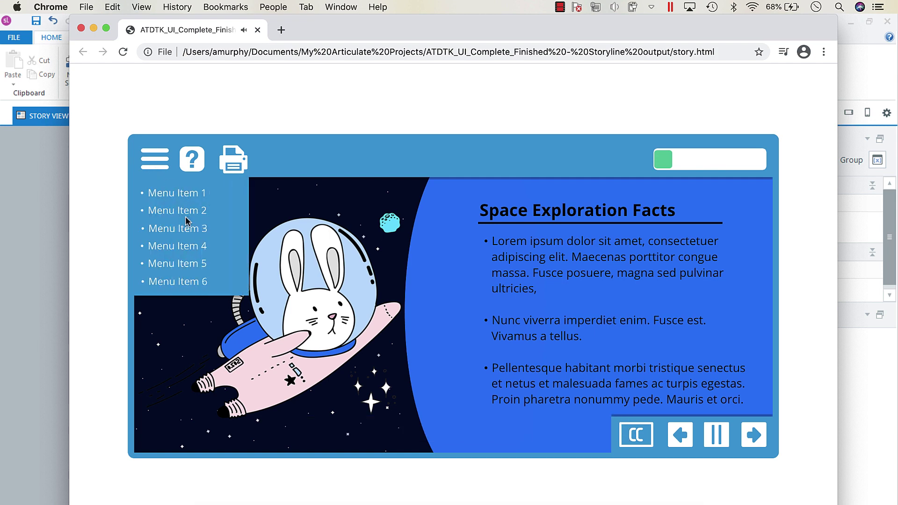
click(187, 223)
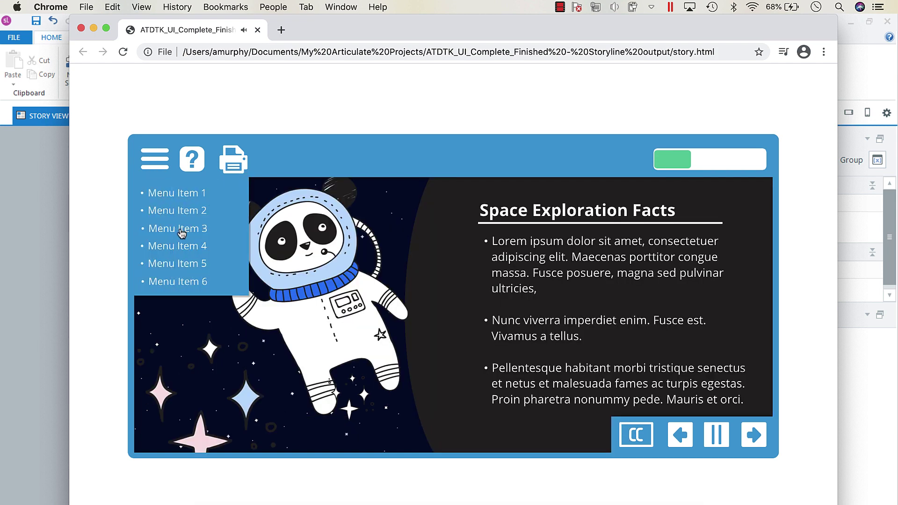
click(180, 229)
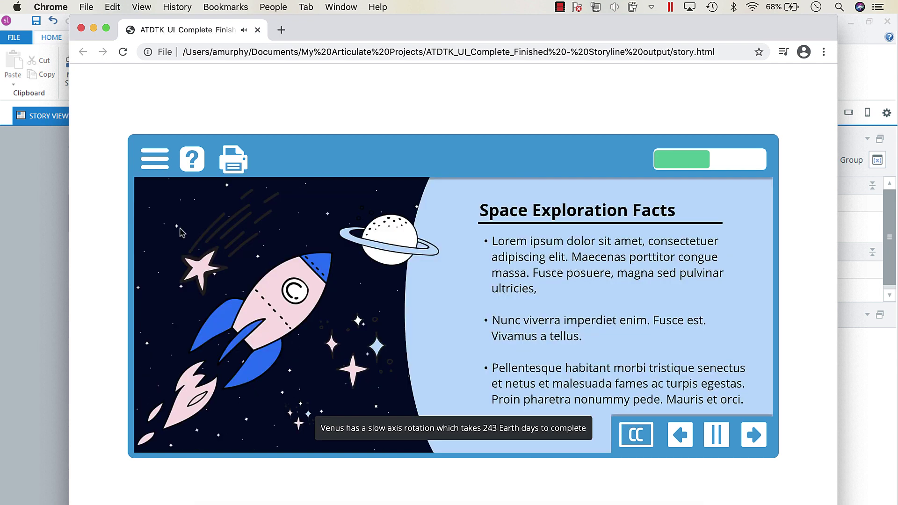
click(239, 166)
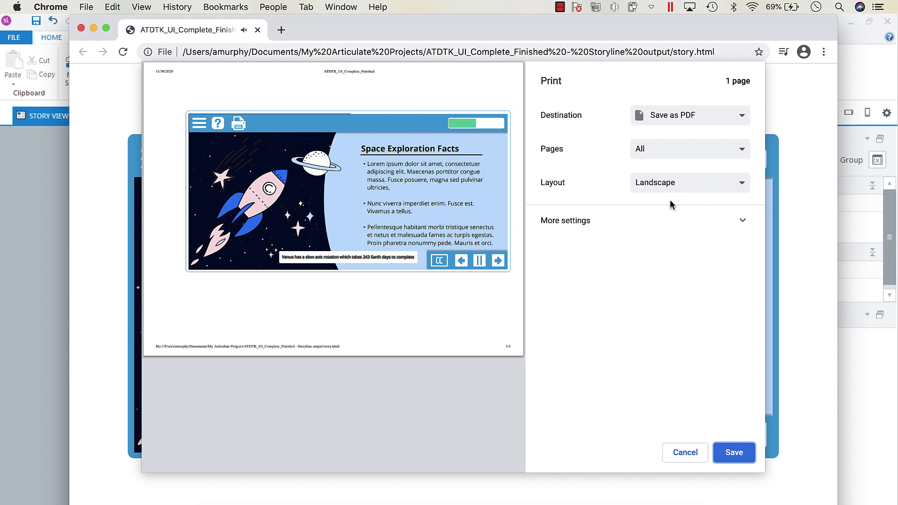
click(685, 452)
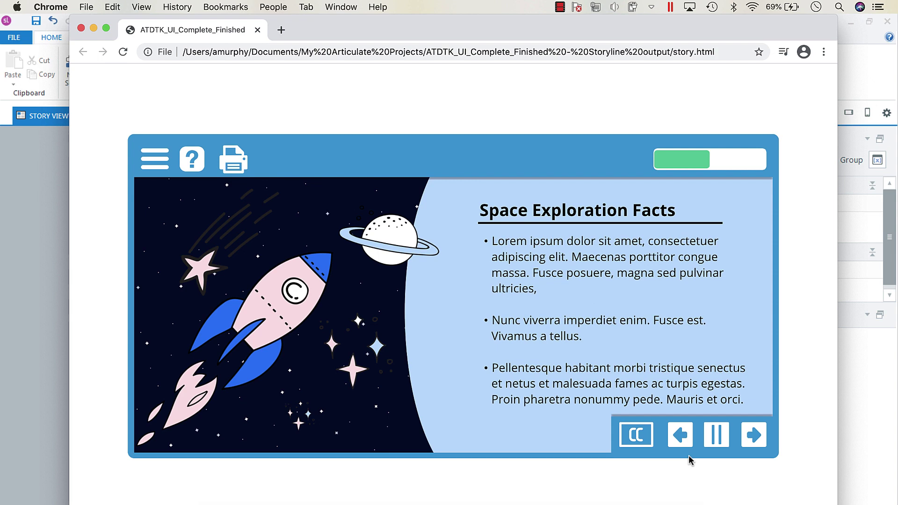